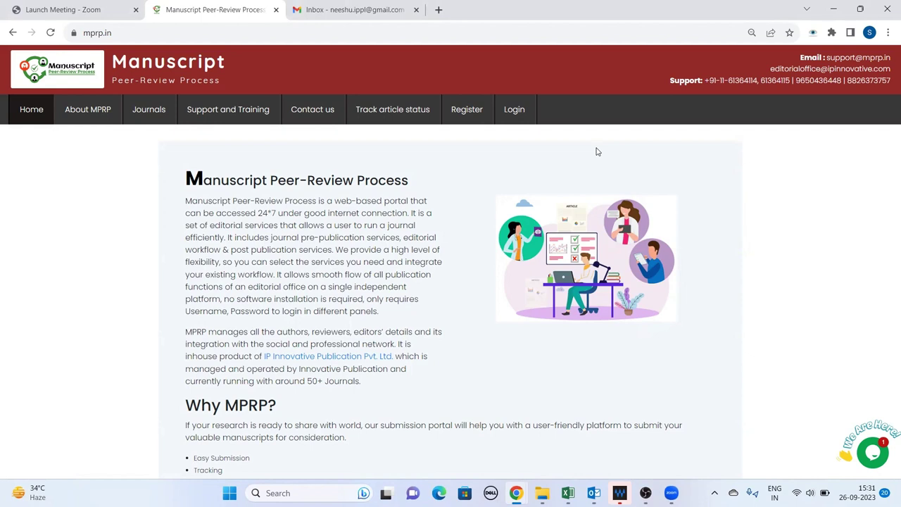
On the sign-in page, enter the account e-mail and password
click(521, 114)
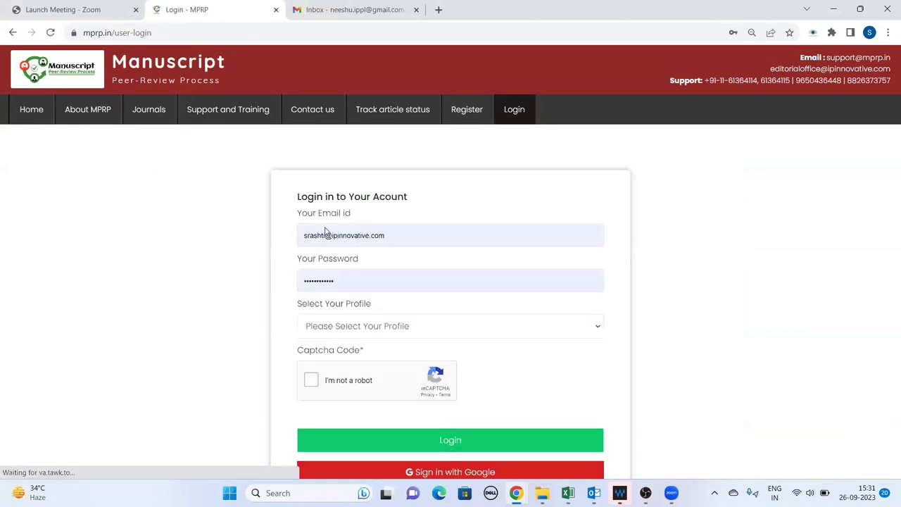
click(426, 236)
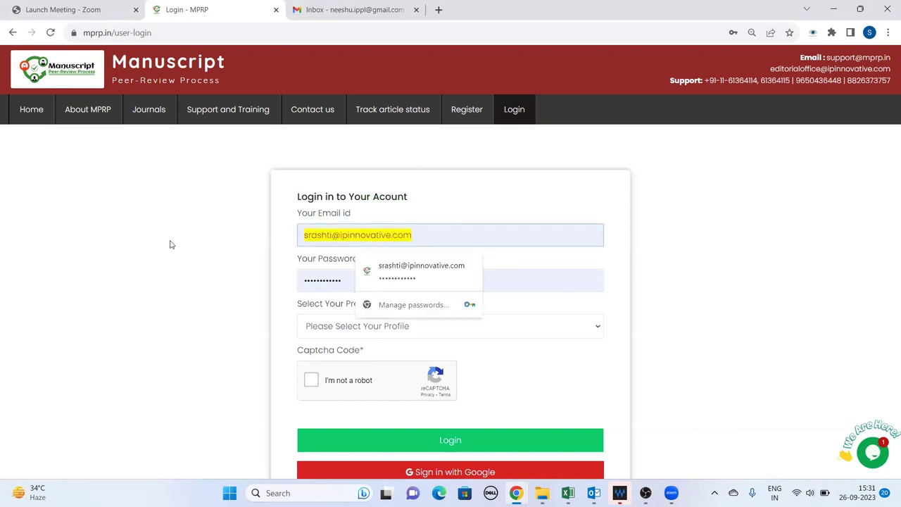
key(BackSpace)
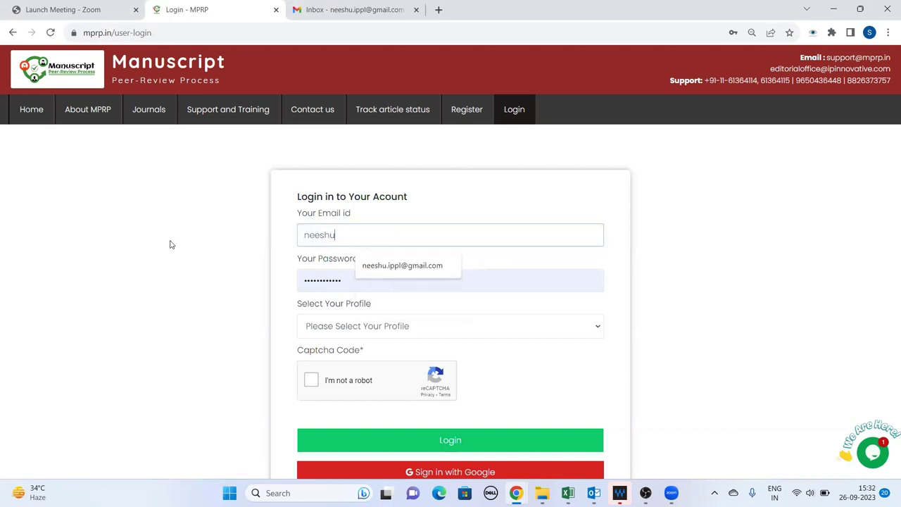
click(394, 265)
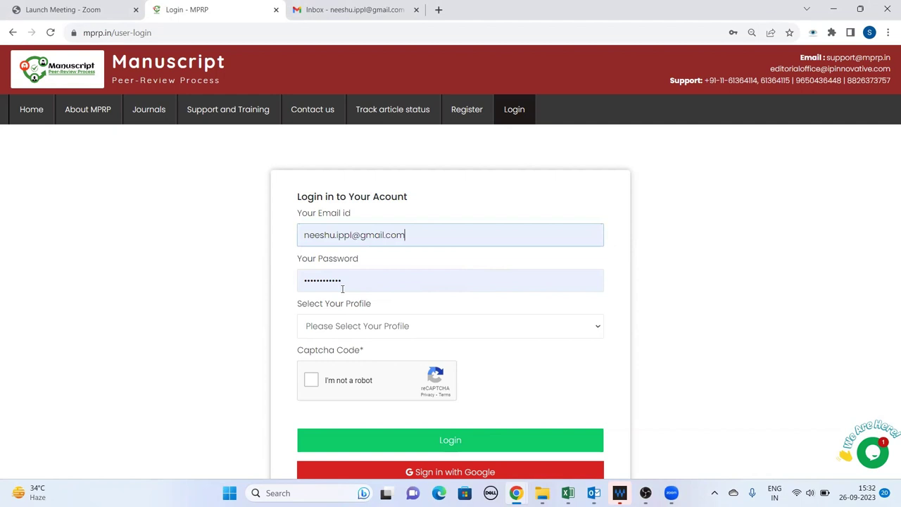
click(365, 282)
text(*)
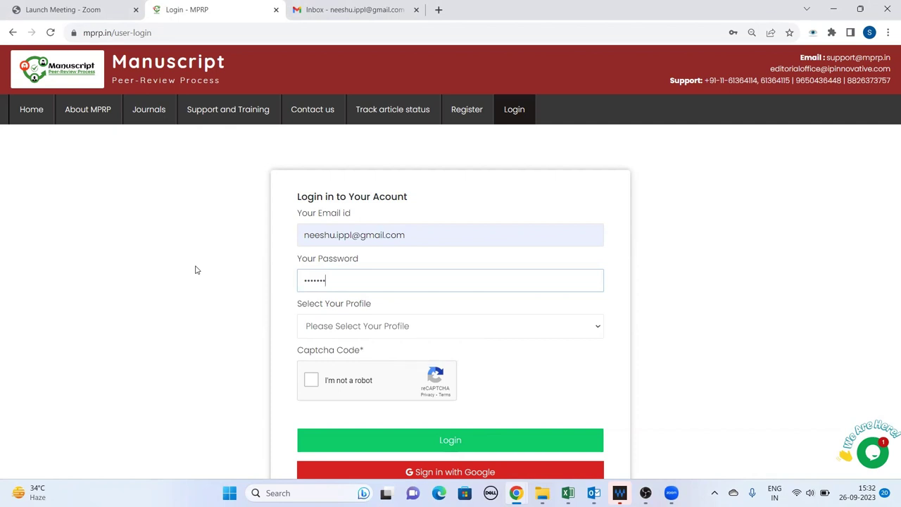
Choose the Author profile, pass the reCAPTCHA and log in
click(373, 332)
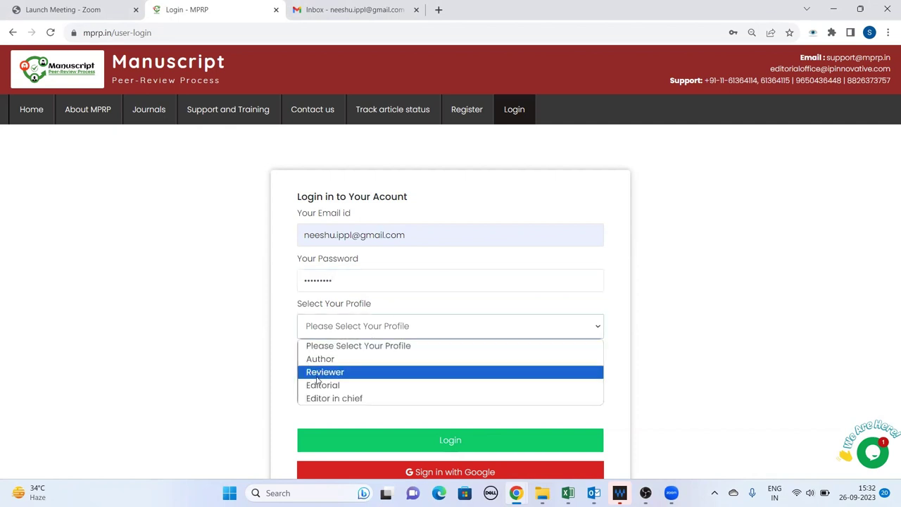
click(320, 359)
click(312, 380)
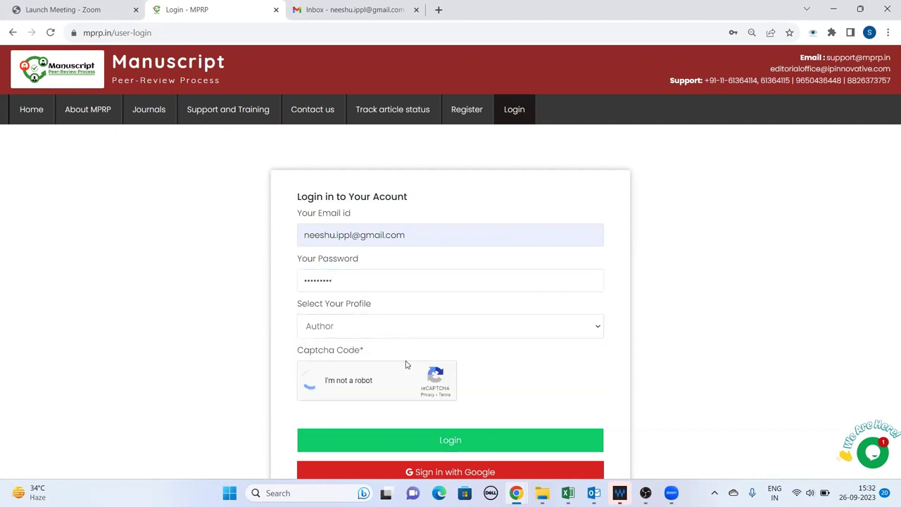
scroll(455, 327, down, 2)
click(454, 327)
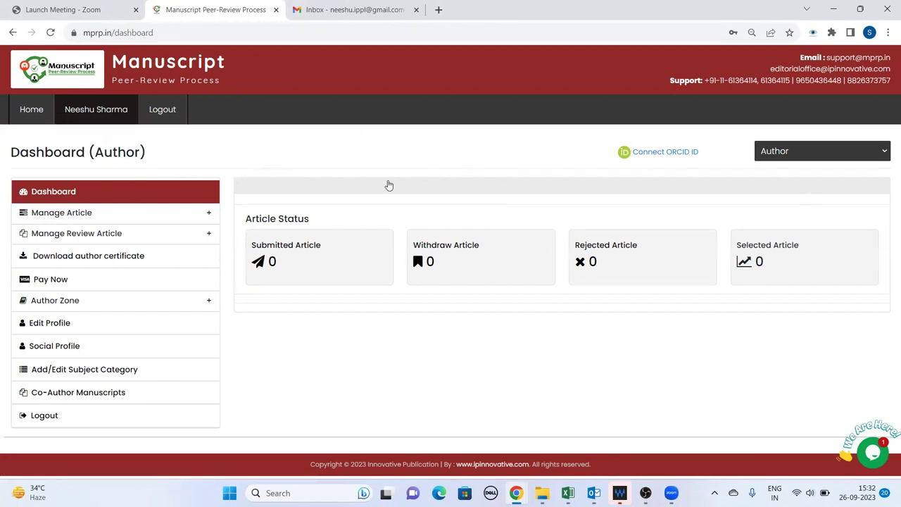
Expand Manage Article in the sidebar and open Submit Article
click(90, 215)
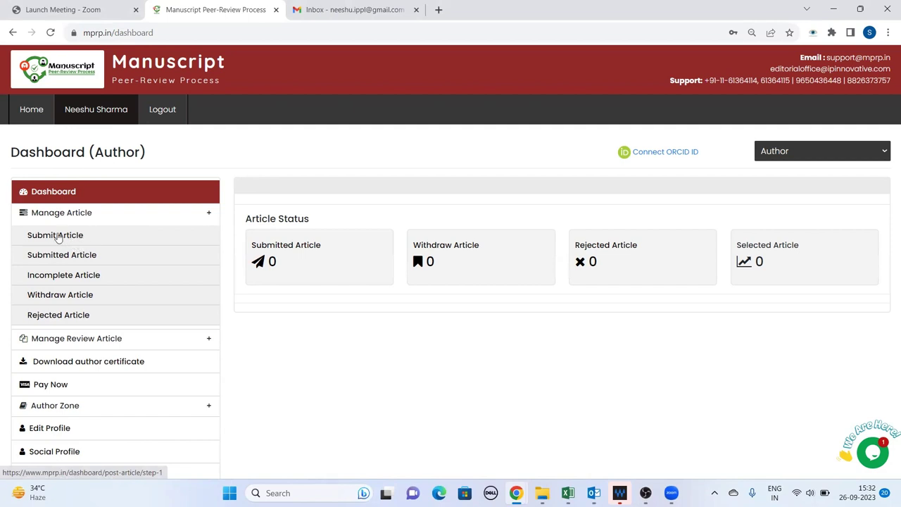
click(77, 235)
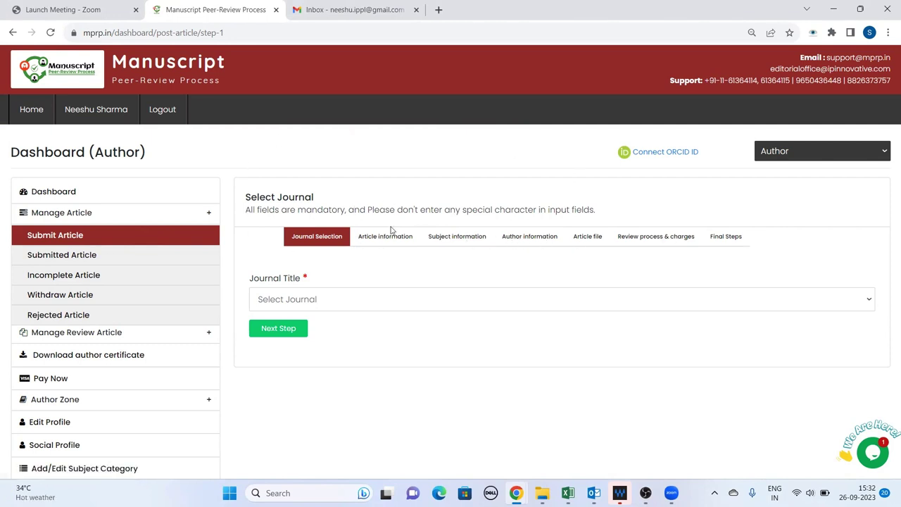
Select Indian Journal of Microbiology Research as the journal and go to the next step
click(348, 298)
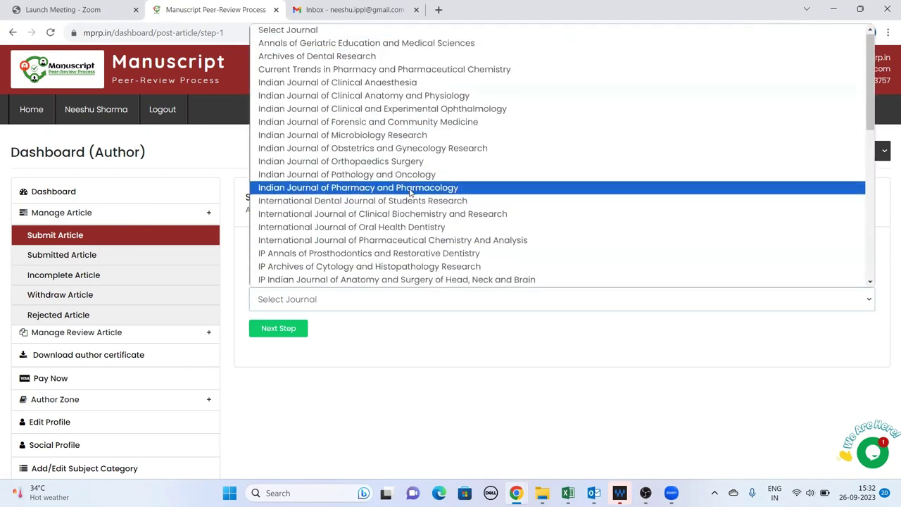
scroll(409, 198, down, 7)
scroll(423, 272, up, 7)
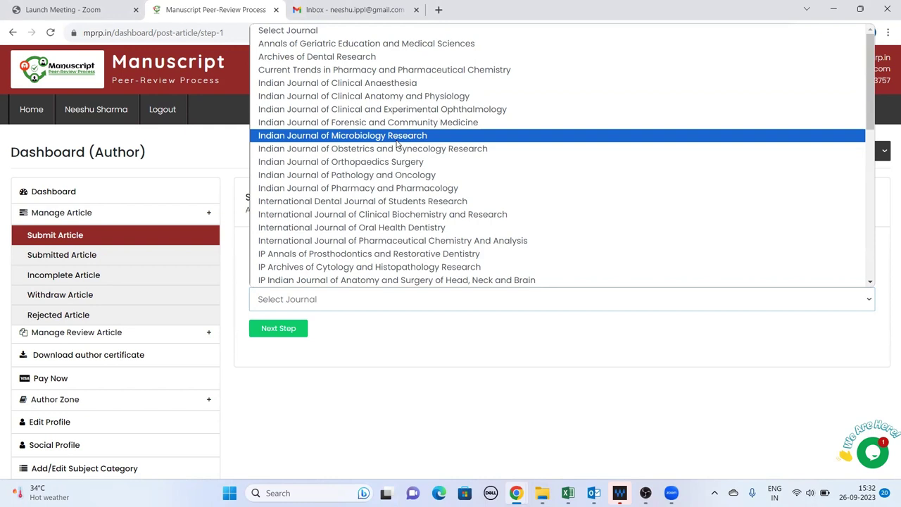
click(356, 138)
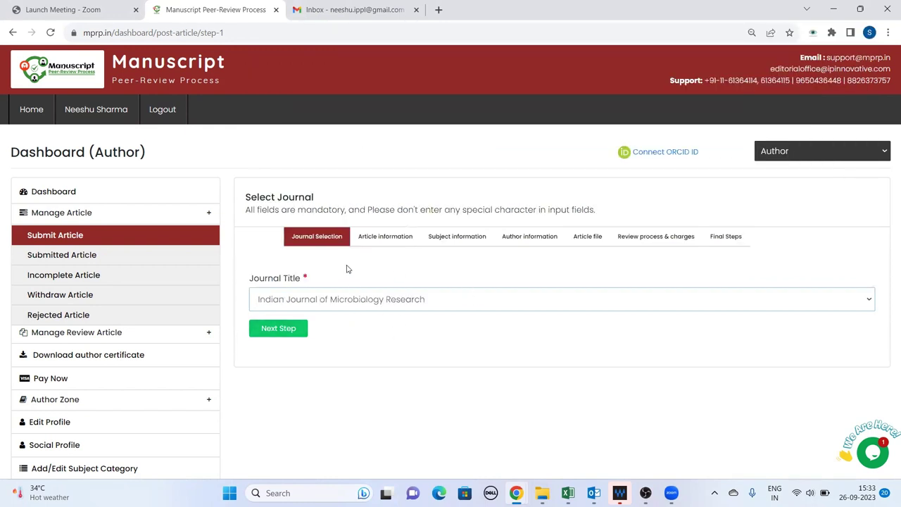
click(269, 331)
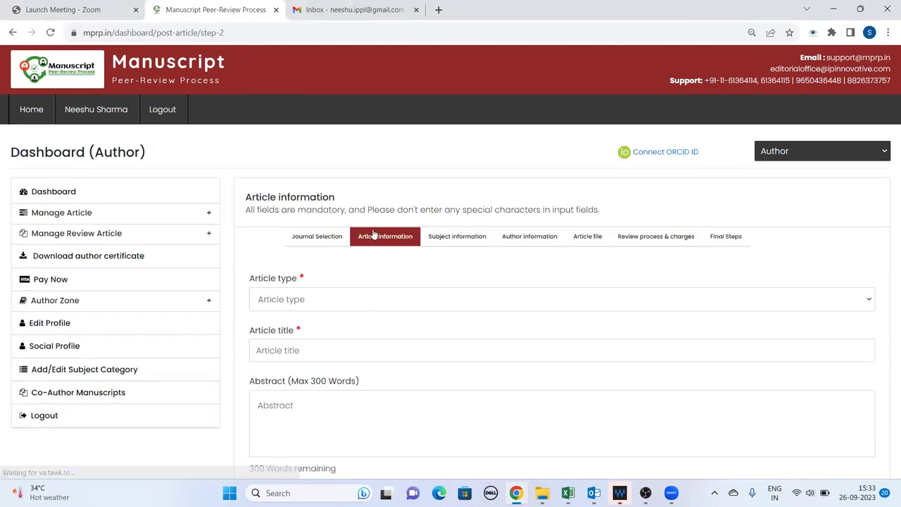
Set the article type to Original Research Article and the title to repeated 'Test Article'
click(313, 300)
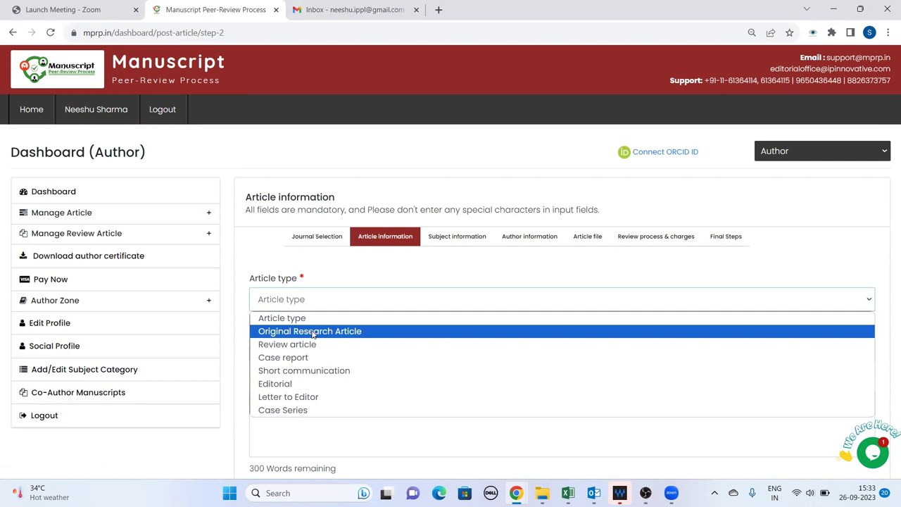
click(309, 335)
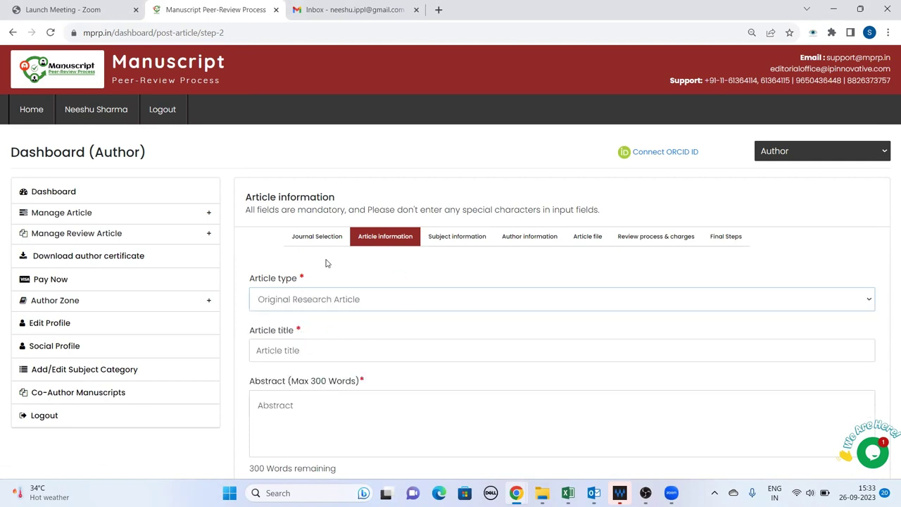
scroll(369, 262, down, 2)
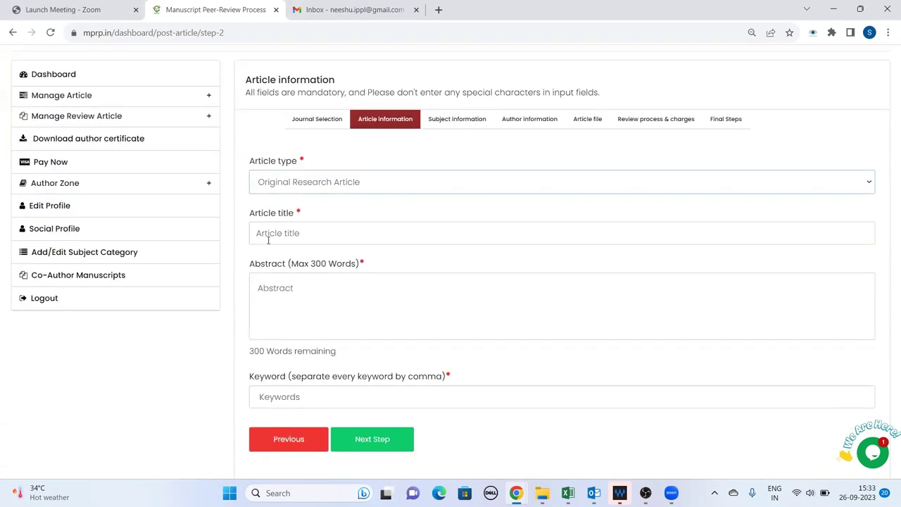
click(309, 233)
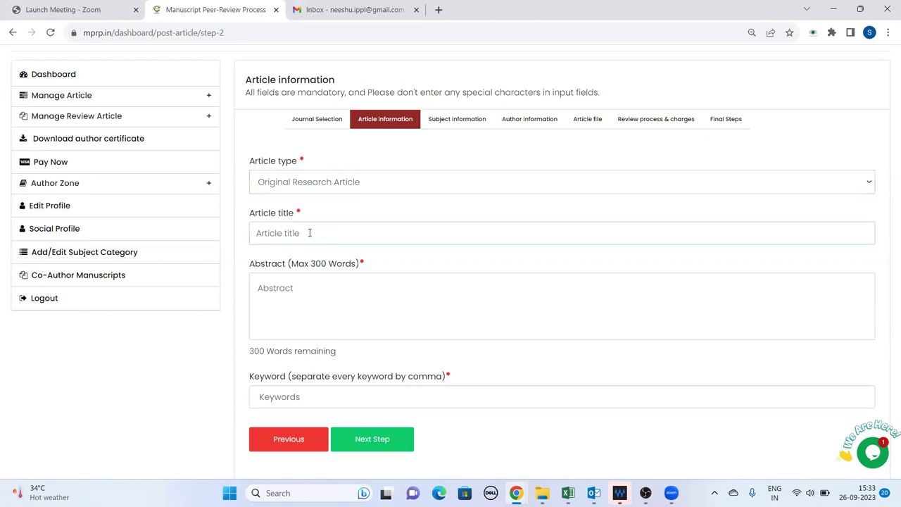
text(Test Article)
drag(318, 230, 229, 227)
key(ctrl+c)
click(308, 233)
key(ctrl+v)
key(ctrl+v)
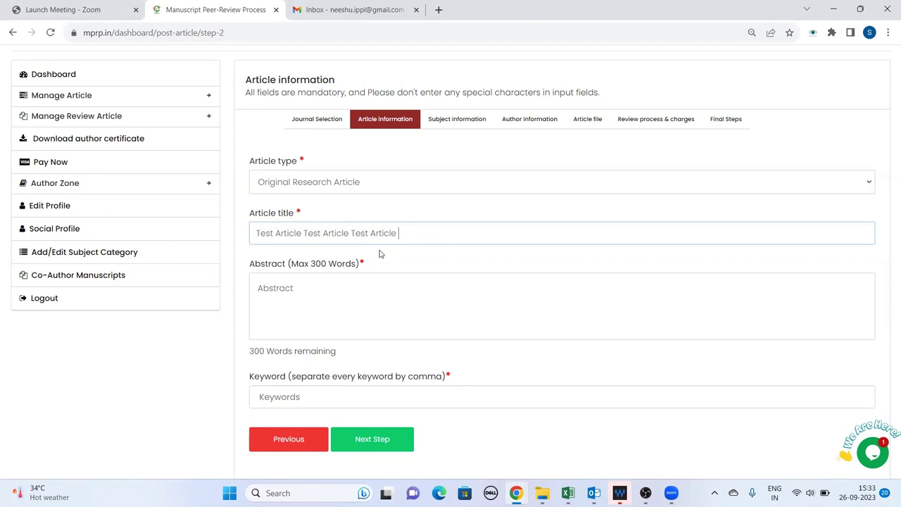
Fill the abstract with repeated 'Test Article' text
click(271, 285)
text(Test Article Test Article)
key(ctrl+v)
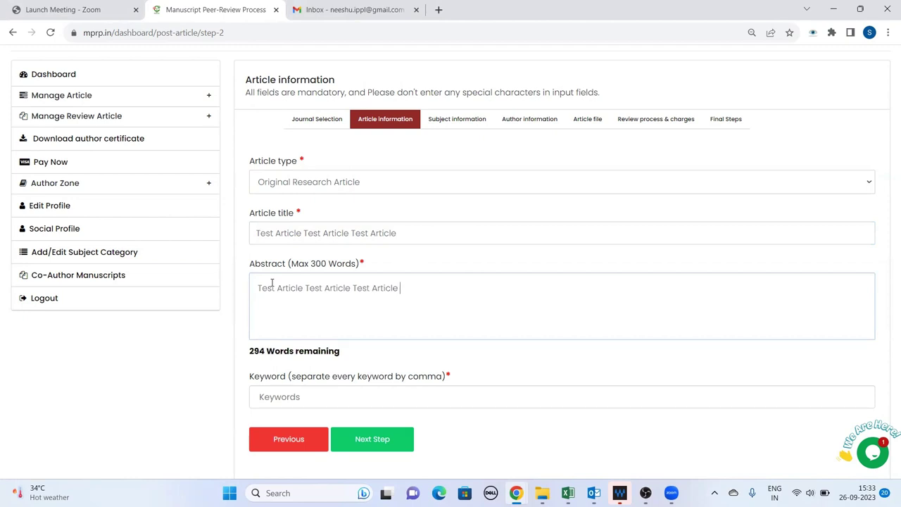
key(ctrl+v)
key(ctrl+v)
key(ctrl+v)
key(ctrl+v)
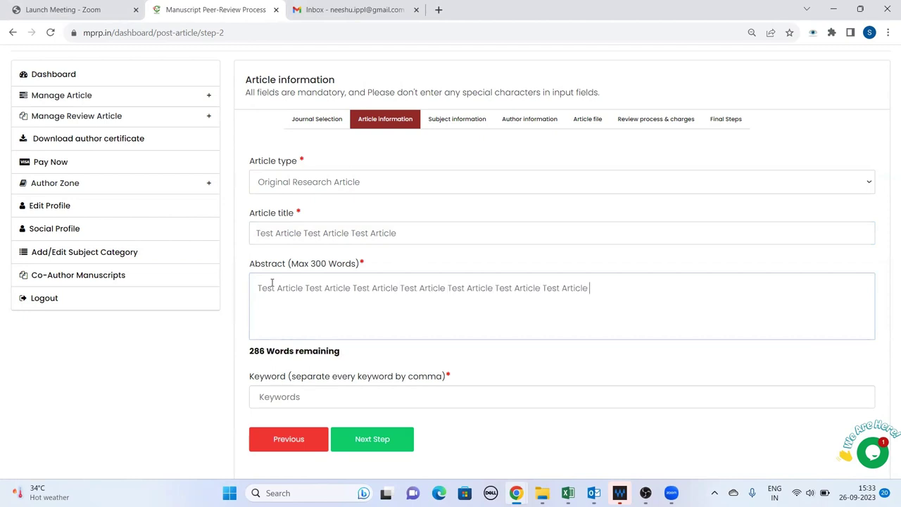
key(ctrl+v)
scroll(324, 324, down, 1)
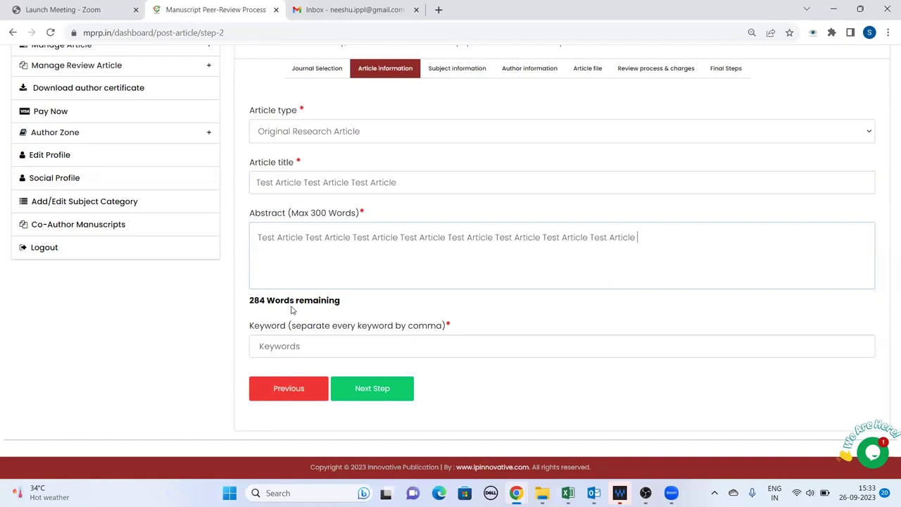
Add 'Test Article' as the keyword and continue to the Subject information step
click(286, 346)
key(Down)
key(Return)
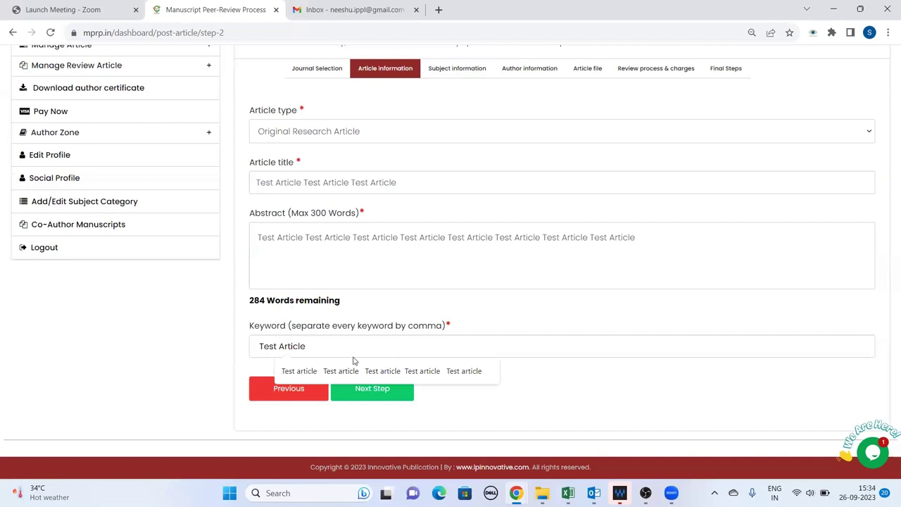
key(Return)
click(350, 342)
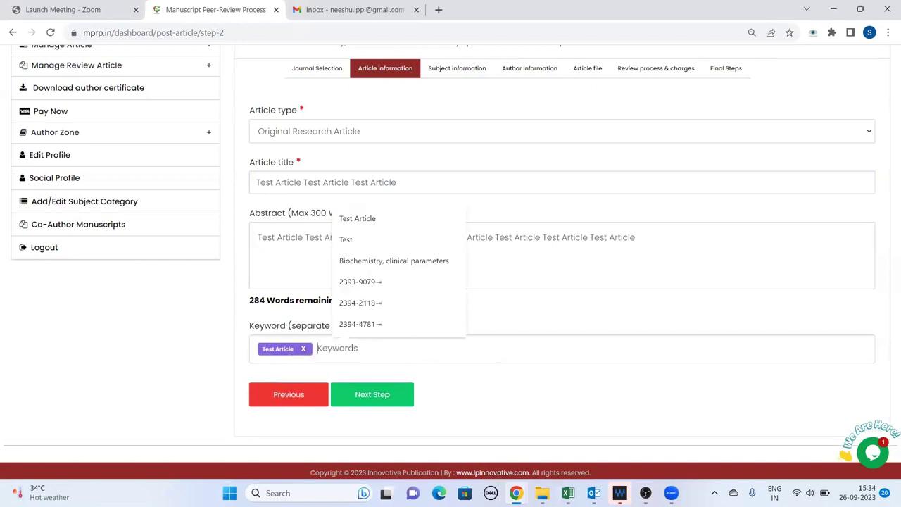
key(Down)
key(Return)
key(Return)
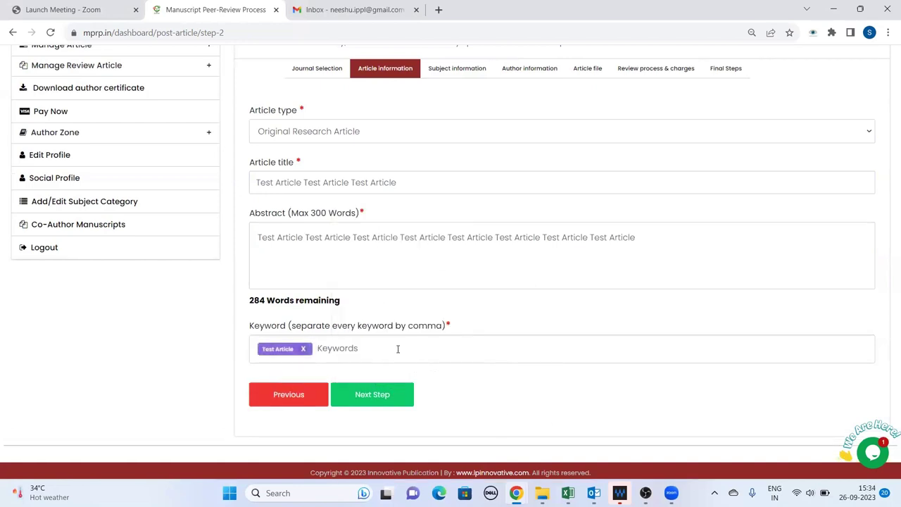
click(377, 350)
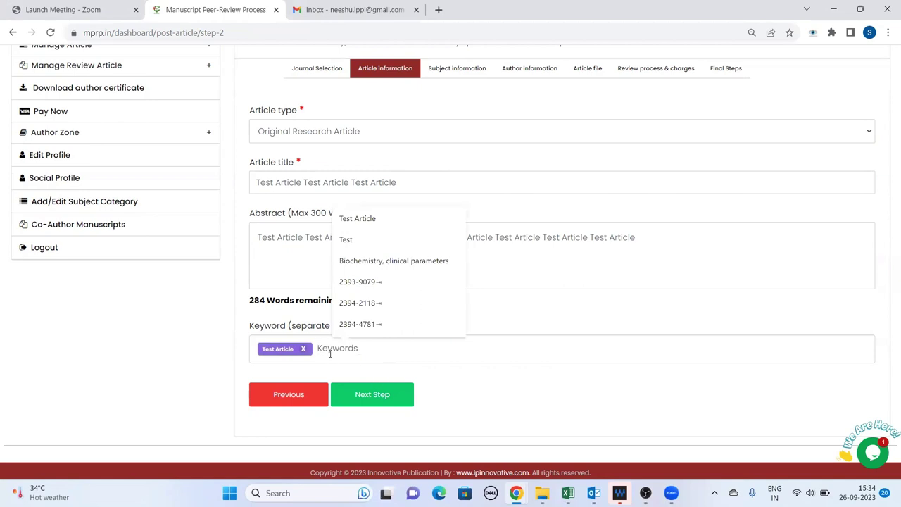
click(363, 398)
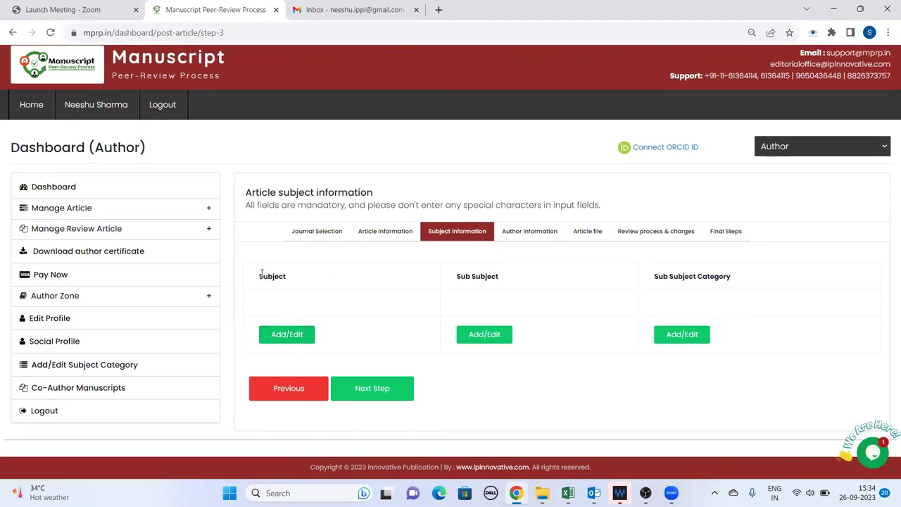
Set the subject to Medicine and save Microbiology as the sub subject
drag(260, 275, 285, 278)
drag(457, 277, 499, 278)
click(286, 335)
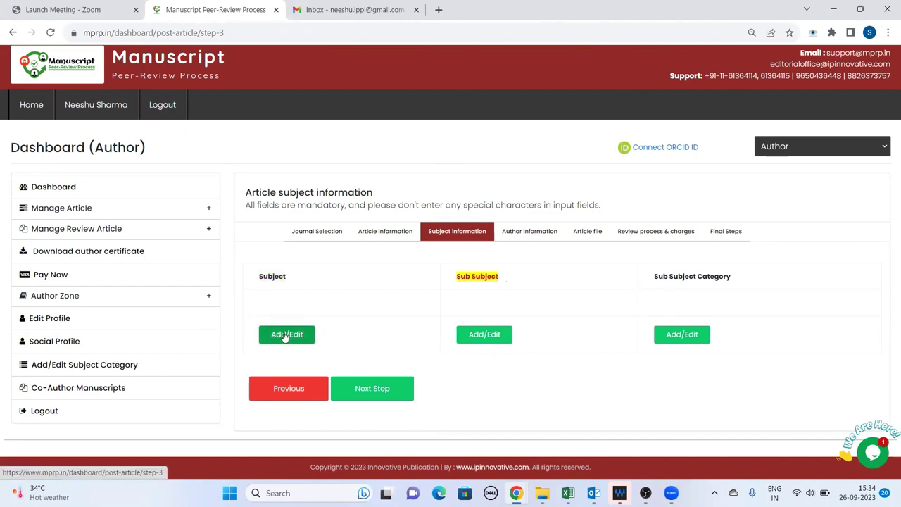
click(153, 106)
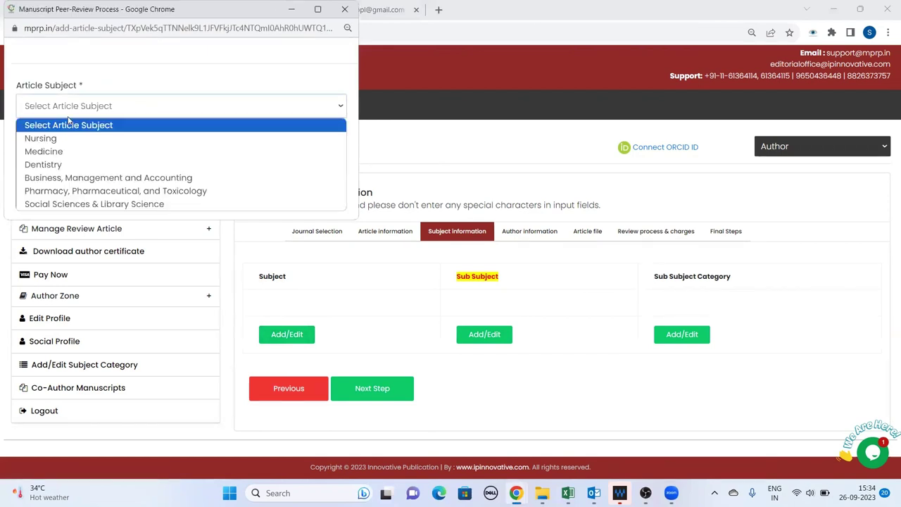
click(51, 153)
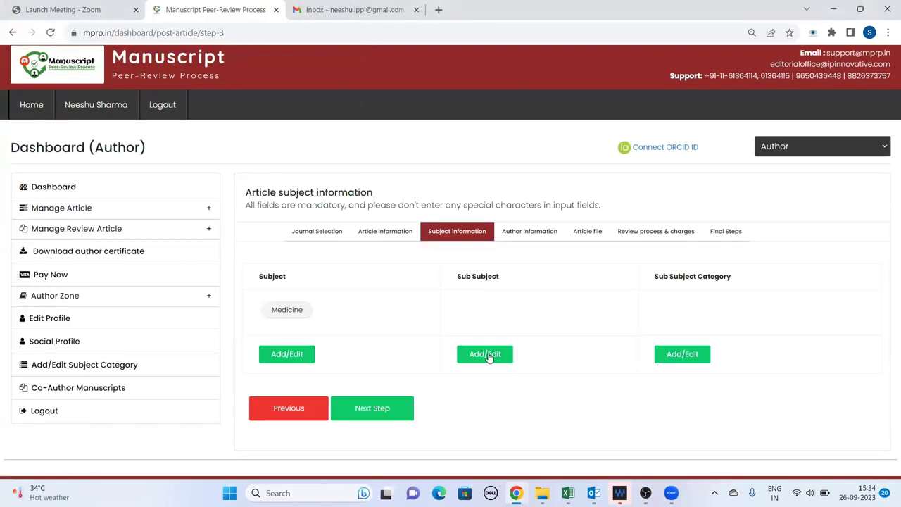
click(485, 354)
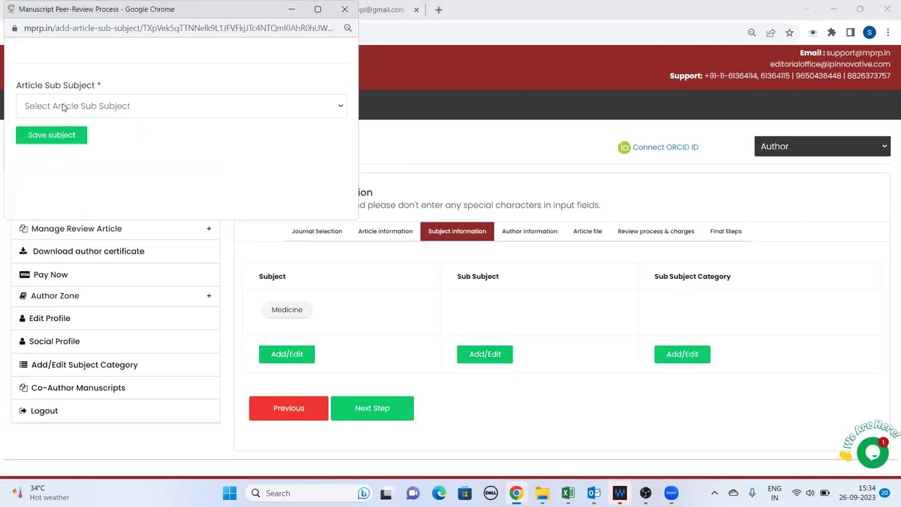
click(64, 106)
click(43, 192)
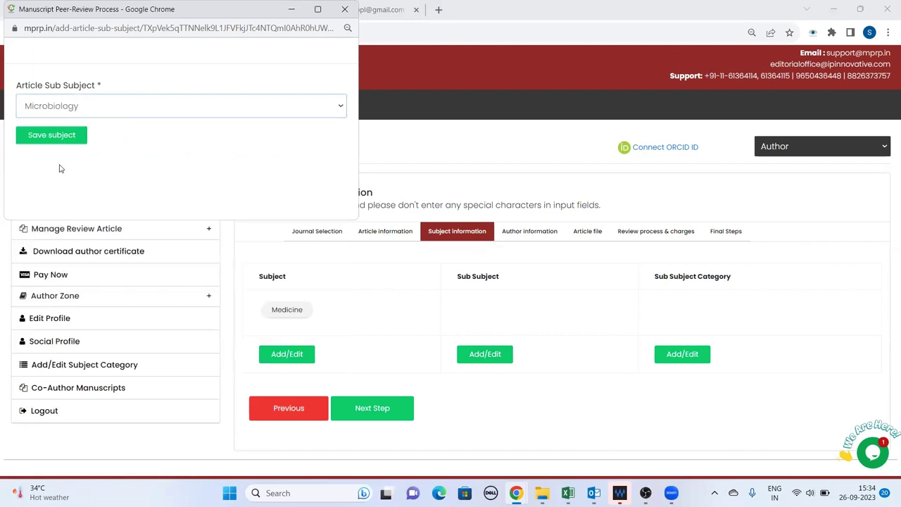
click(51, 136)
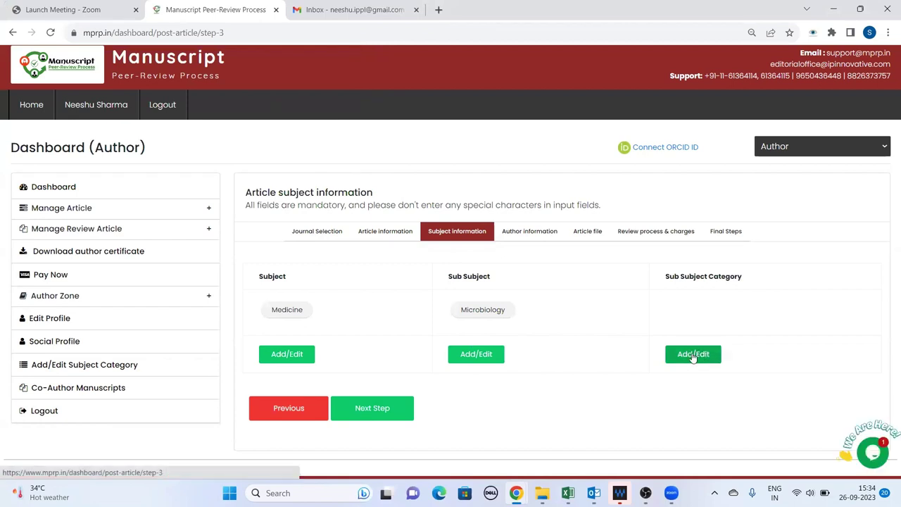
Tick the Food, Medical, Clinical Microbiology and Social Pharmacy categories and save them
click(701, 357)
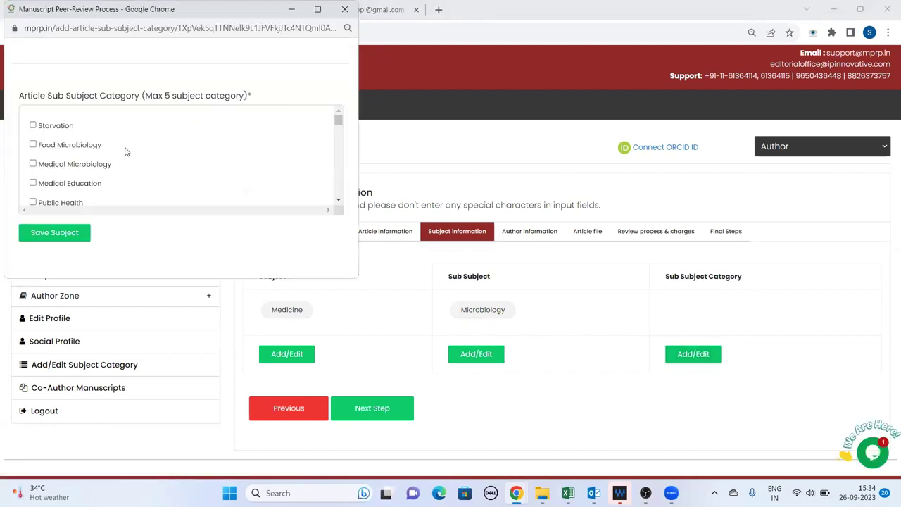
click(33, 146)
click(33, 164)
scroll(63, 173, down, 3)
scroll(67, 167, up, 2)
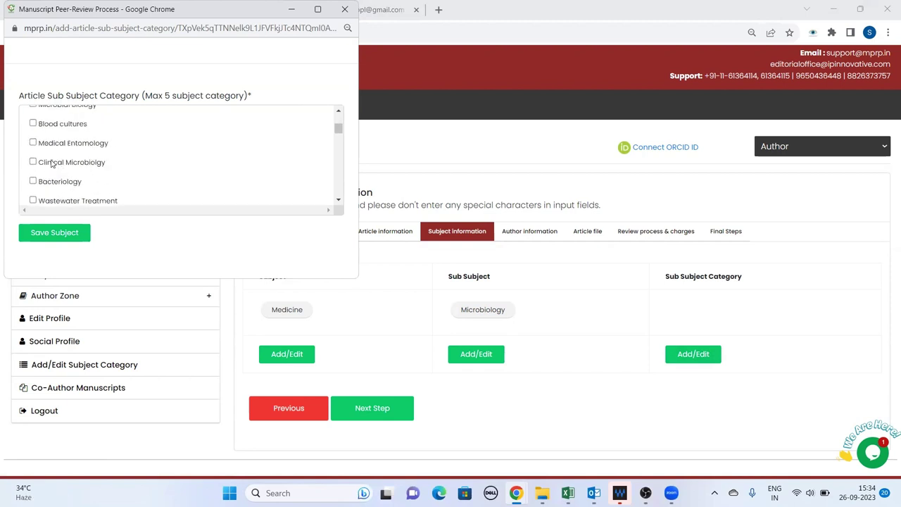
click(33, 161)
scroll(78, 166, down, 4)
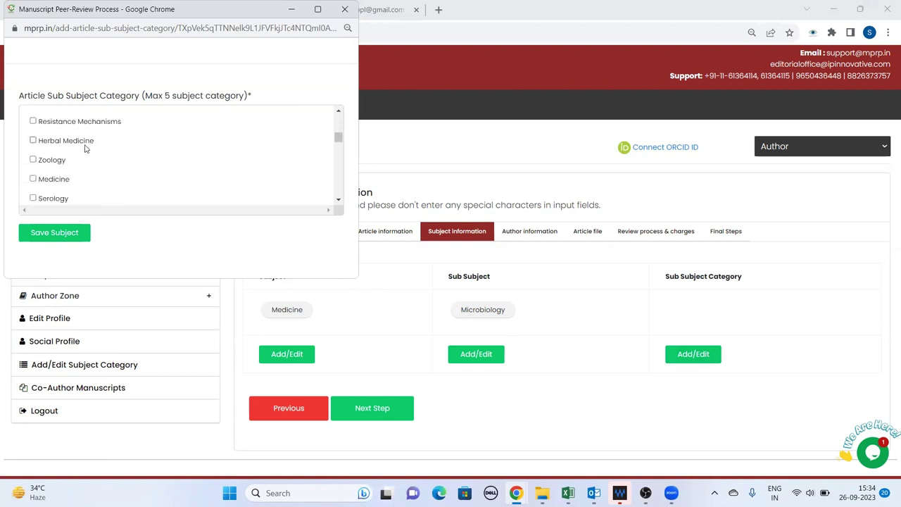
scroll(85, 148, down, 6)
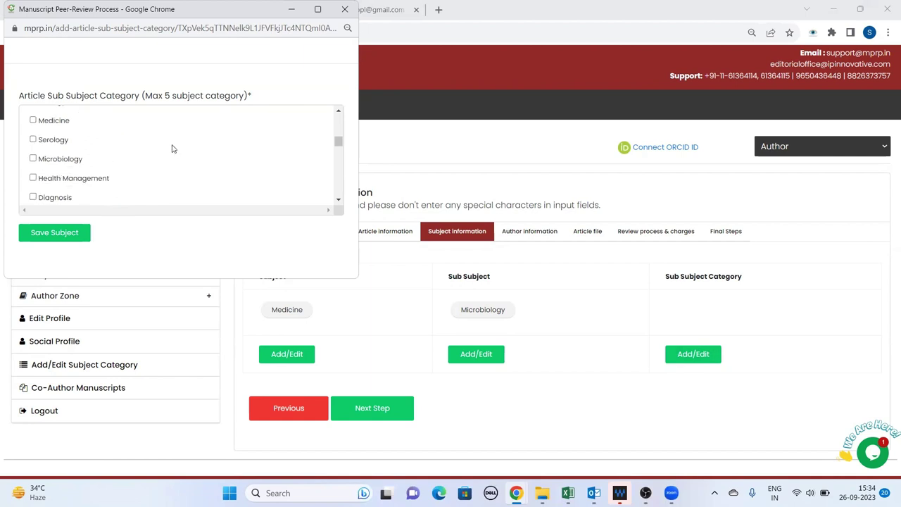
scroll(105, 141, down, 1)
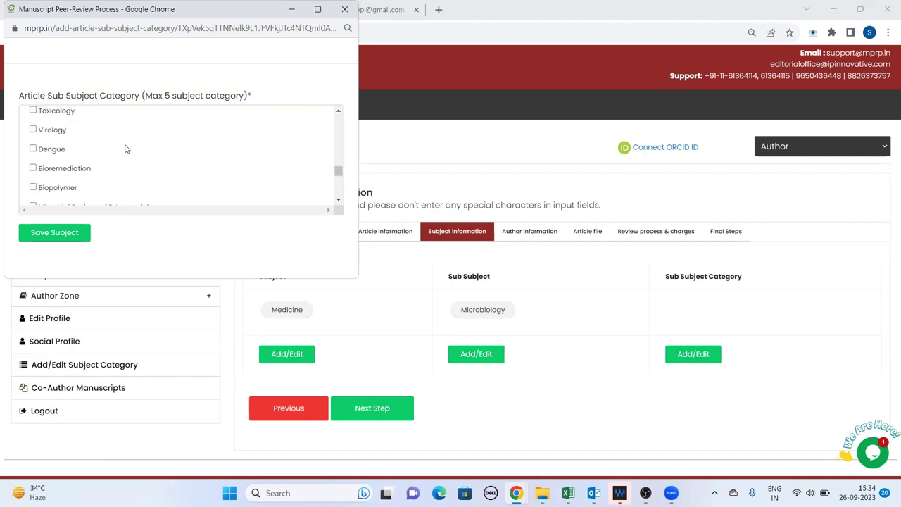
scroll(125, 148, down, 2)
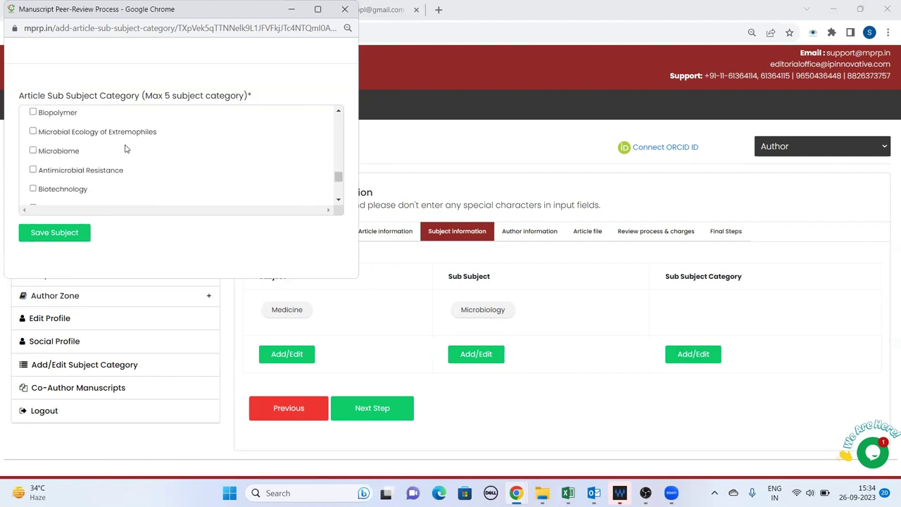
scroll(126, 148, down, 5)
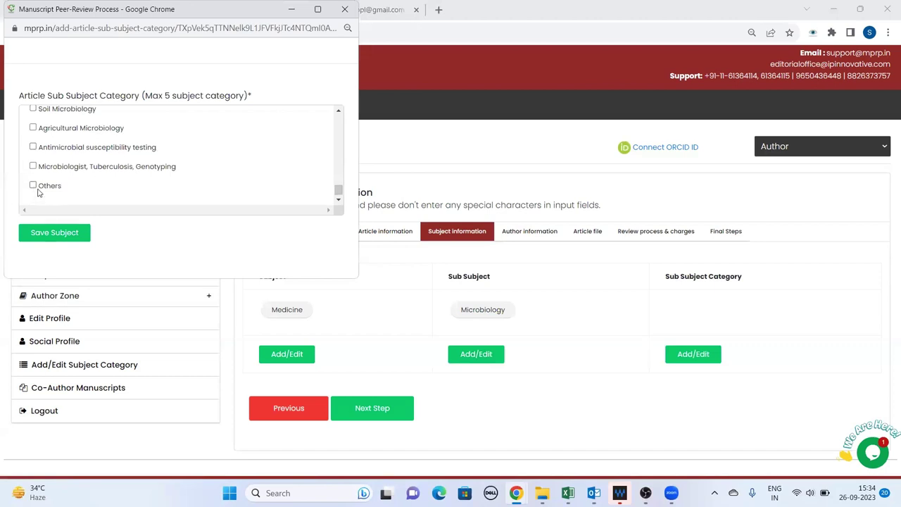
click(32, 185)
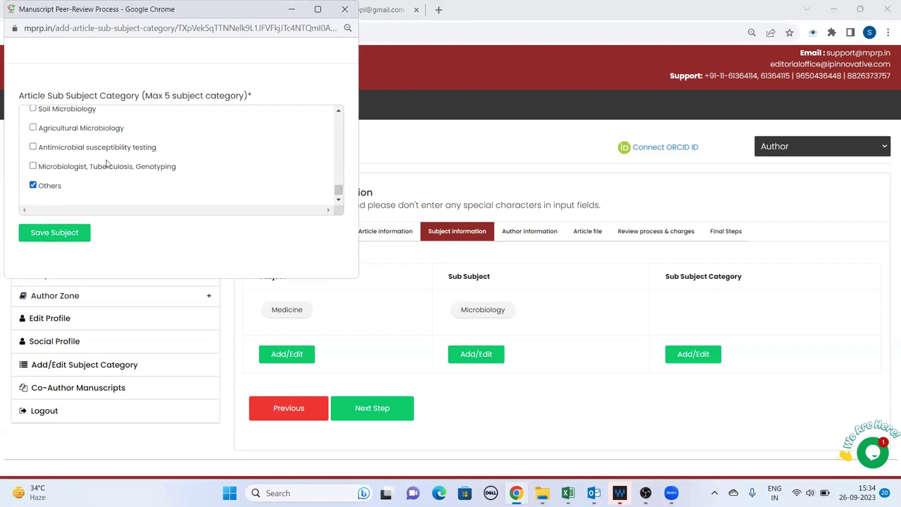
click(56, 234)
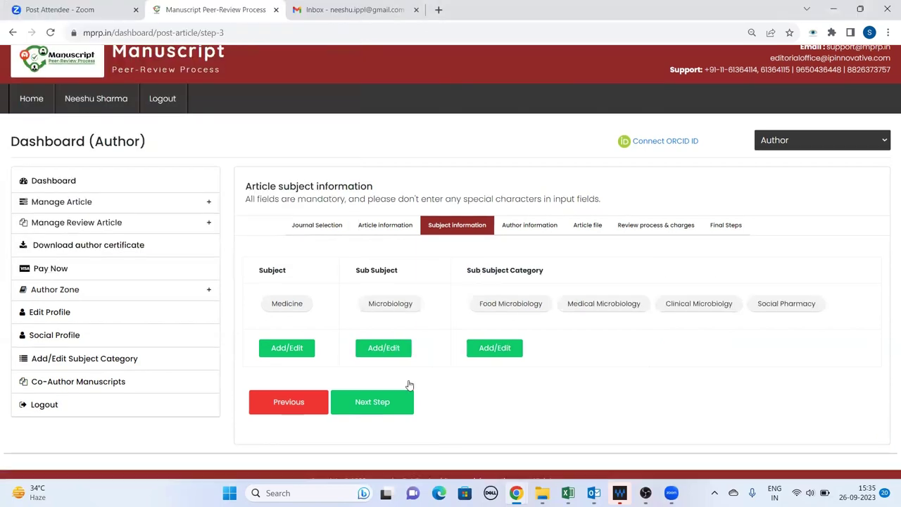
On the Author information step, add an author with their e-mail and saved ORCID iD
click(382, 388)
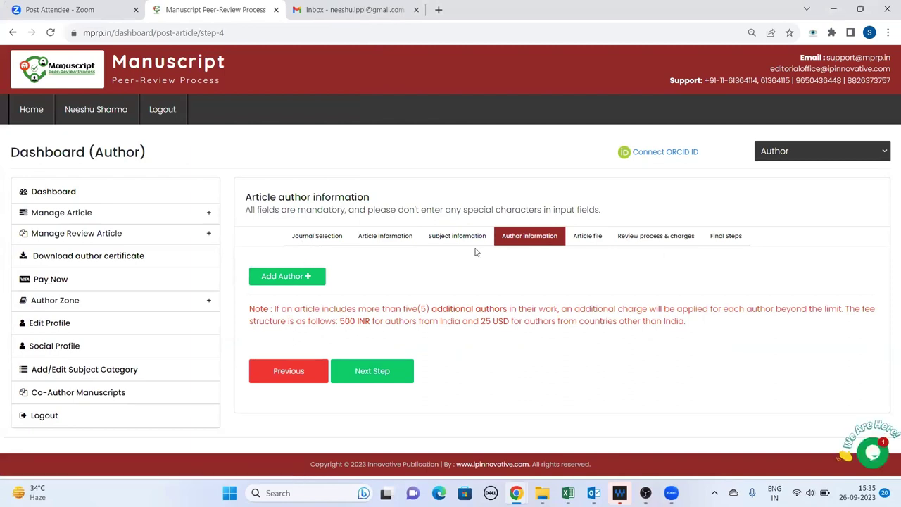
click(307, 276)
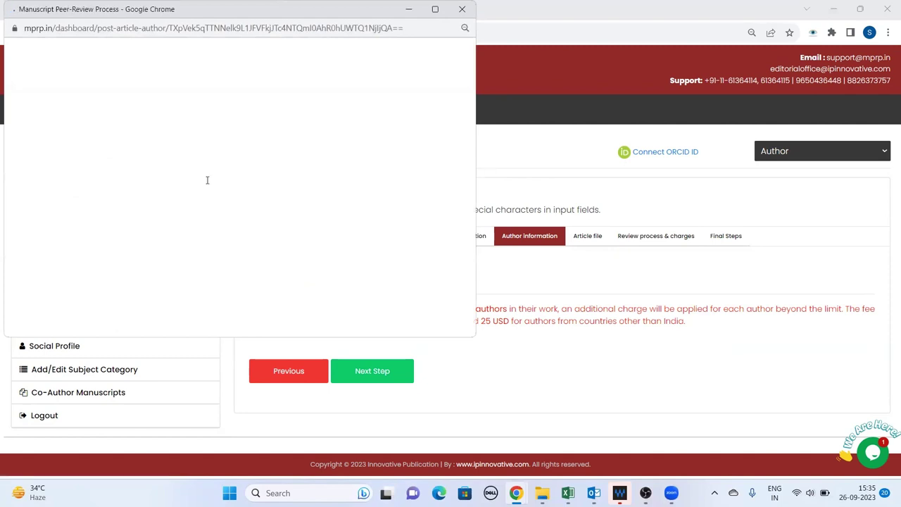
click(176, 70)
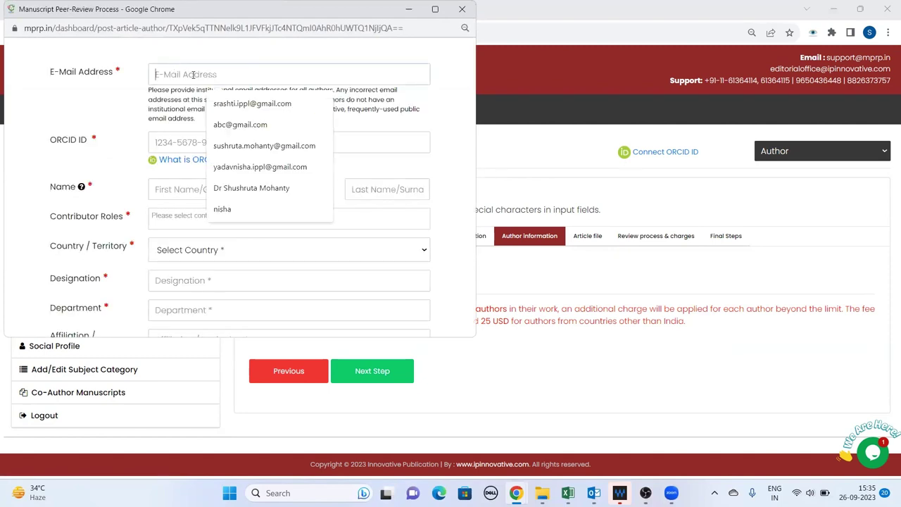
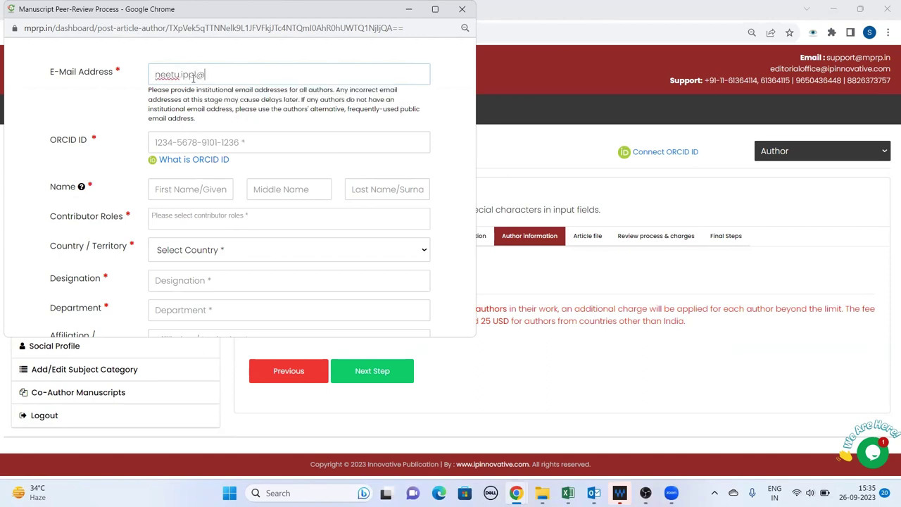
click(173, 73)
key(BackSpace)
text(sh)
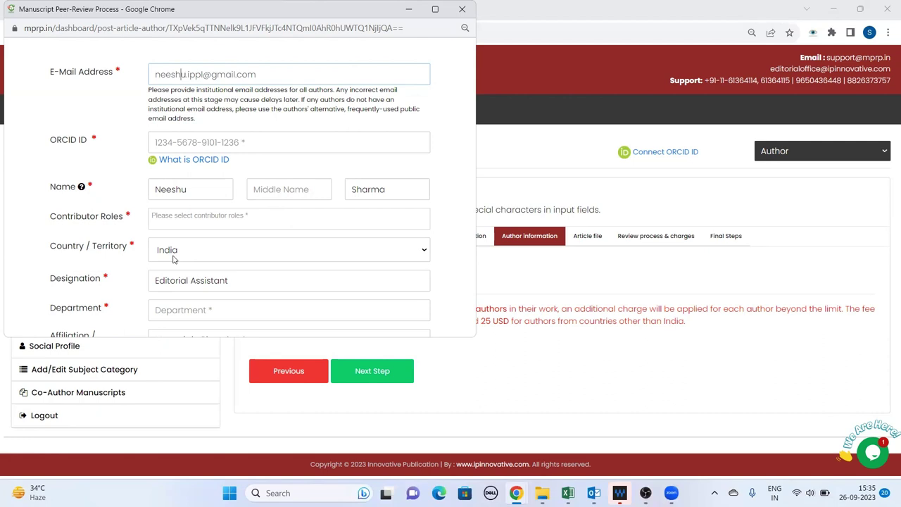
click(199, 142)
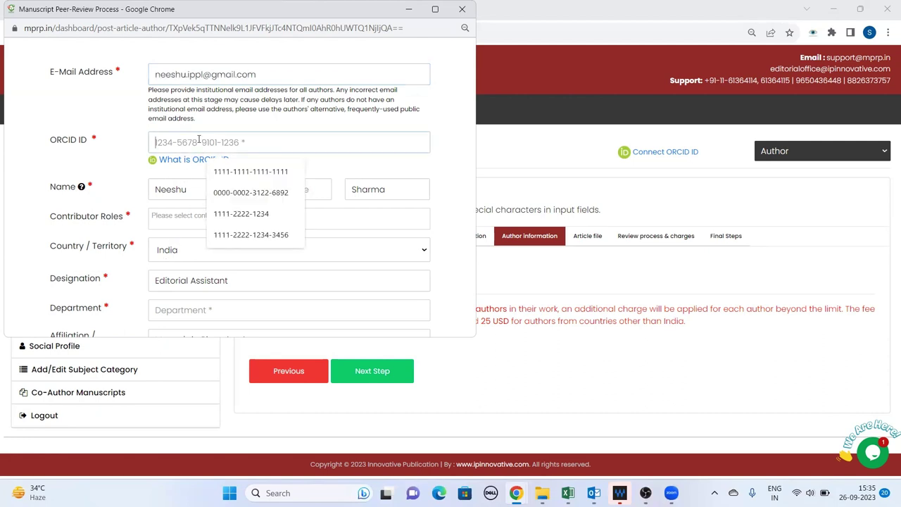
click(259, 193)
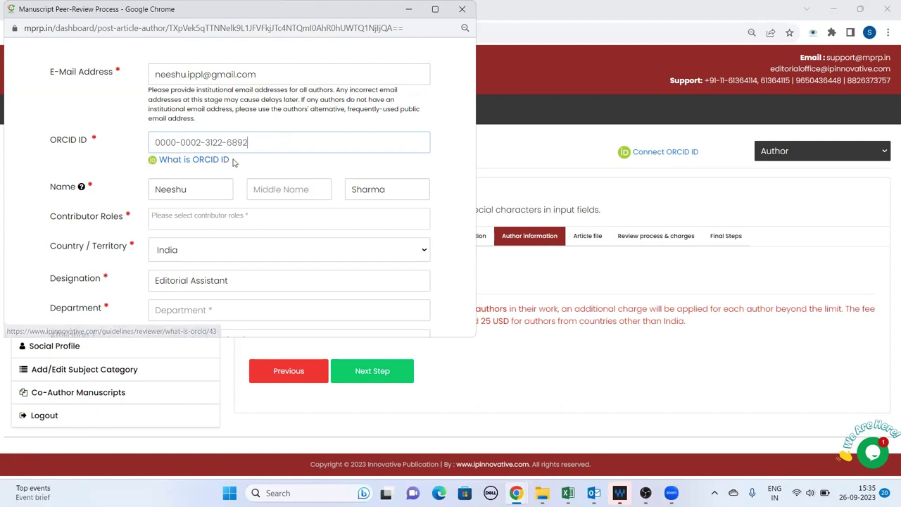
Set the author's contributor role to Methodology and department to Biotechnology
scroll(136, 172, down, 1)
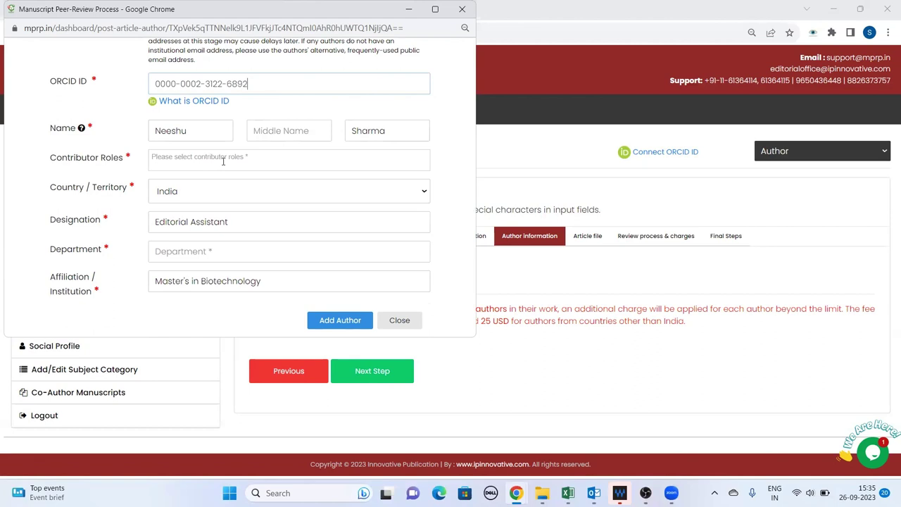
click(266, 156)
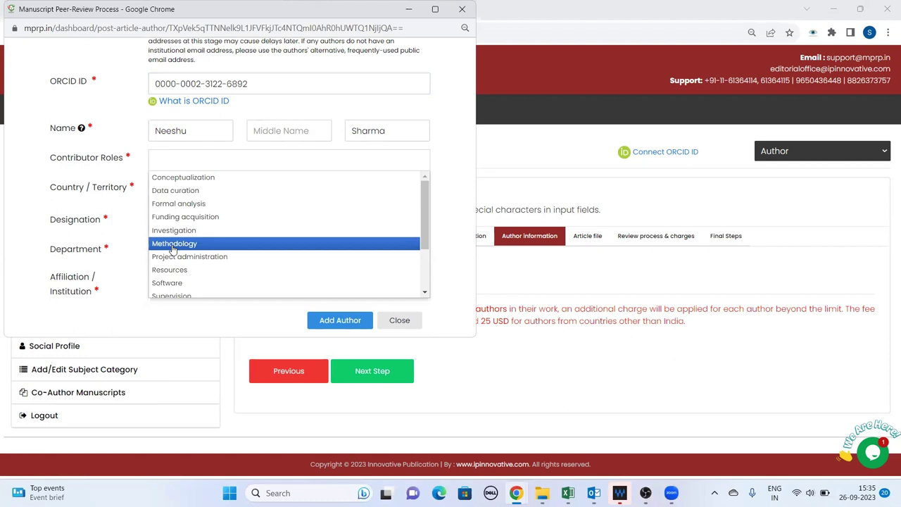
click(173, 244)
scroll(199, 180, down, 1)
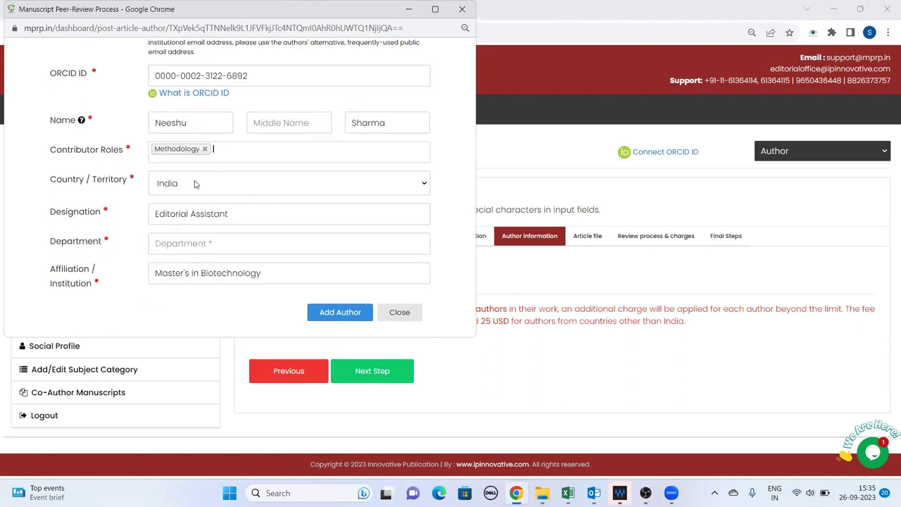
click(220, 242)
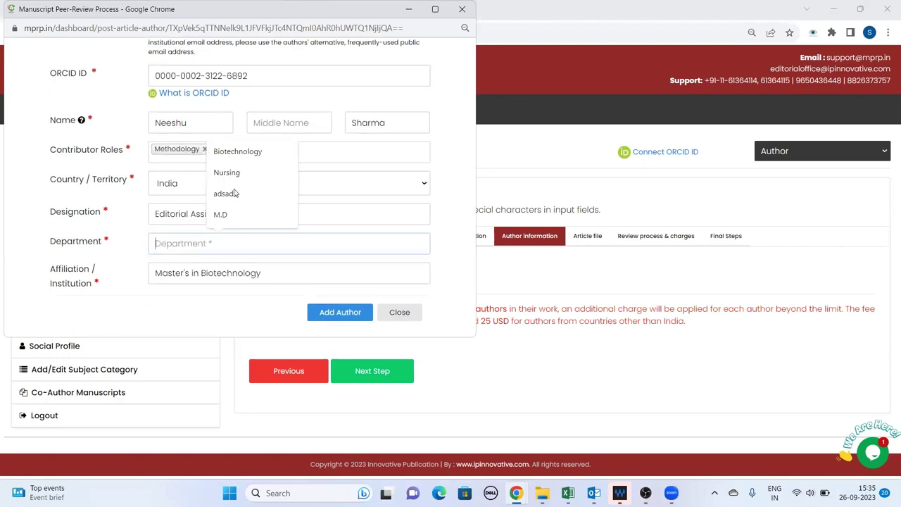
click(237, 151)
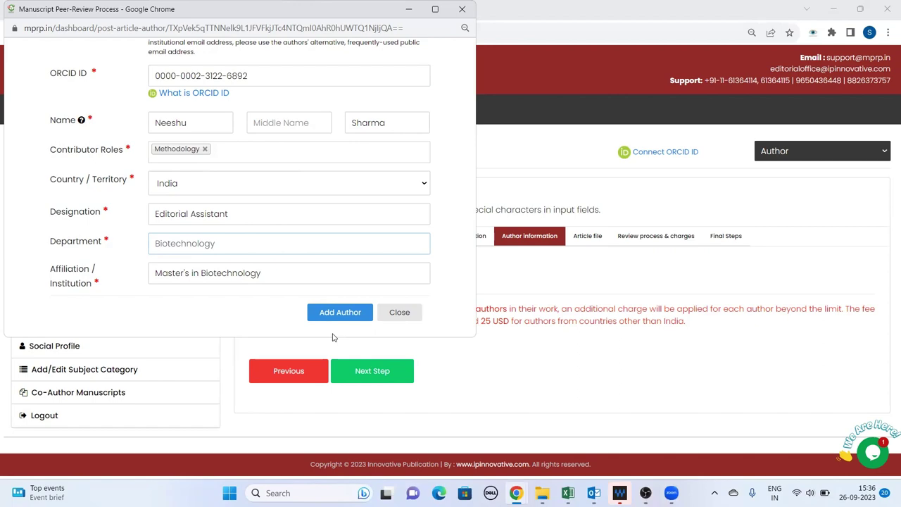
Save the author as corresponding author, tick both approval confirmations, and continue
click(340, 314)
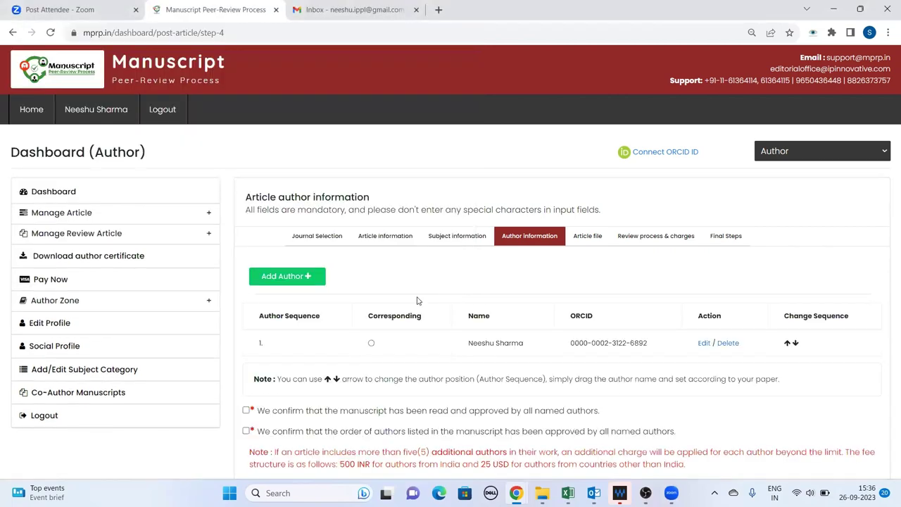
scroll(417, 301, down, 3)
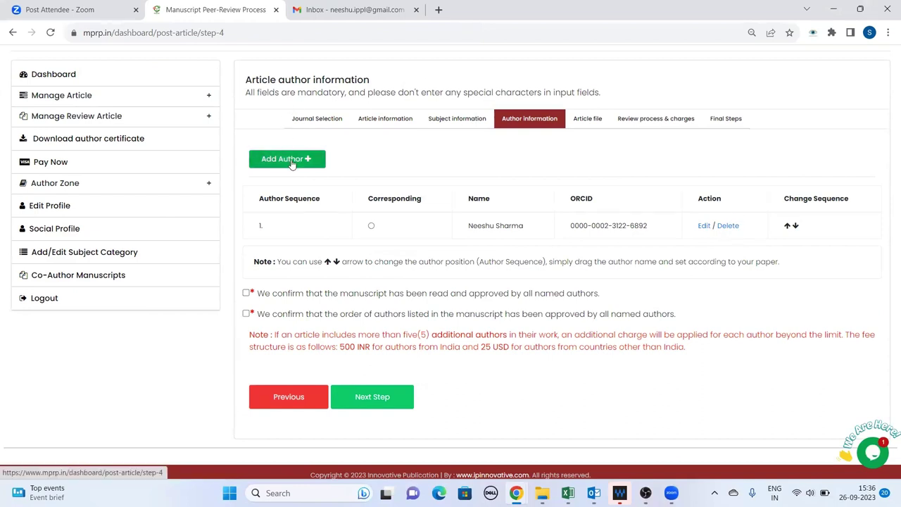
click(371, 226)
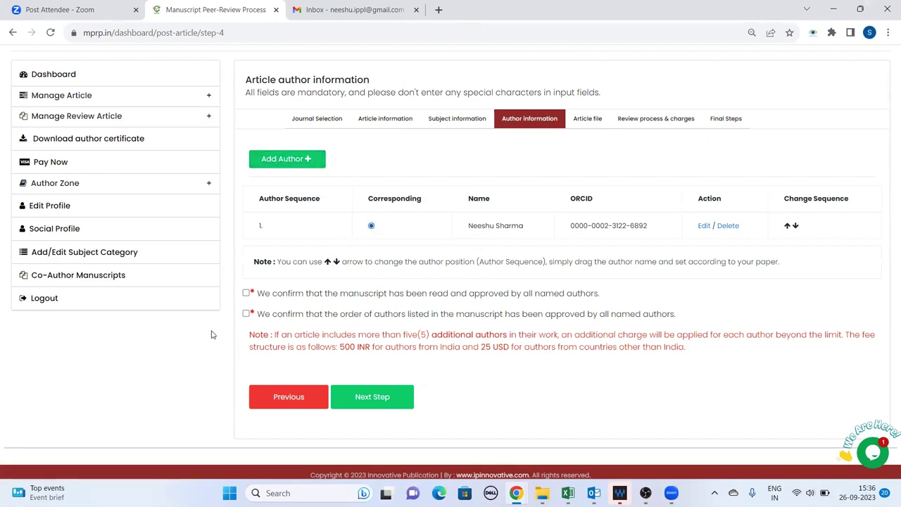
click(246, 293)
click(246, 314)
scroll(437, 331, up, 2)
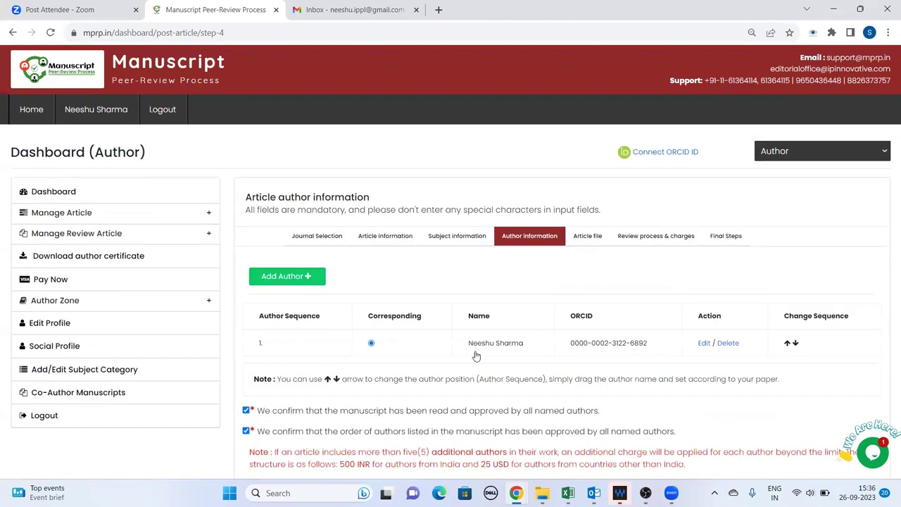
scroll(476, 356, down, 2)
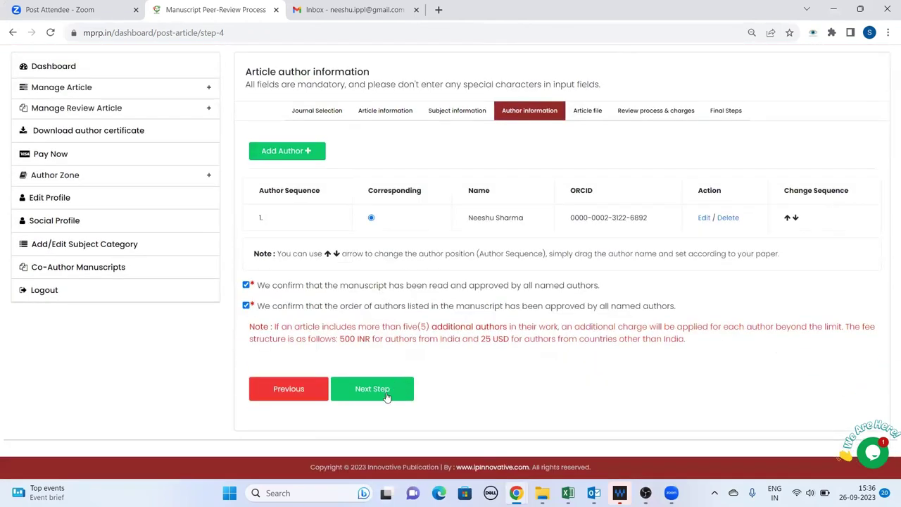
click(384, 392)
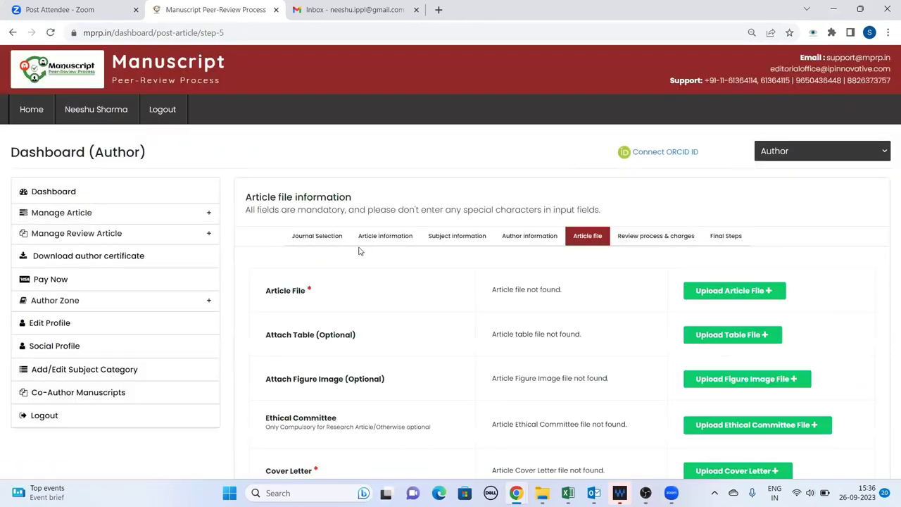
Review the optional attachment rows on the Article file step
scroll(248, 262, down, 1)
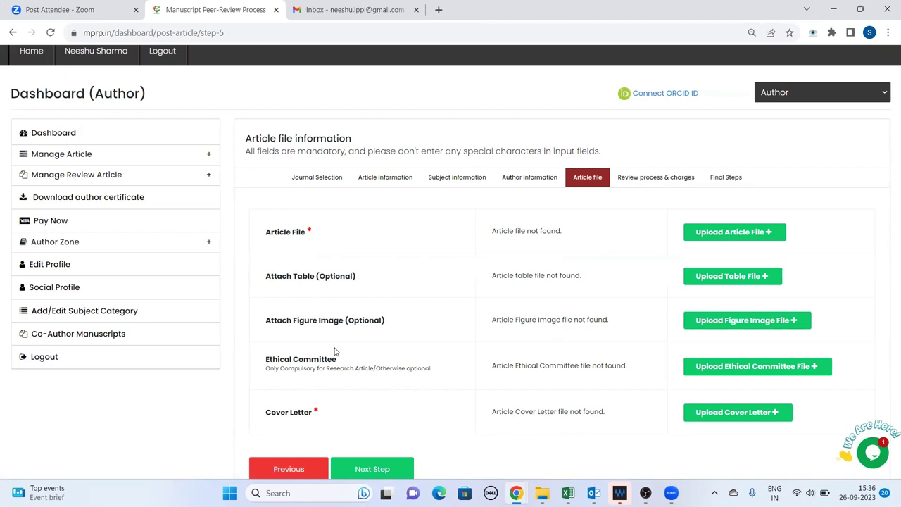
drag(266, 276, 443, 379)
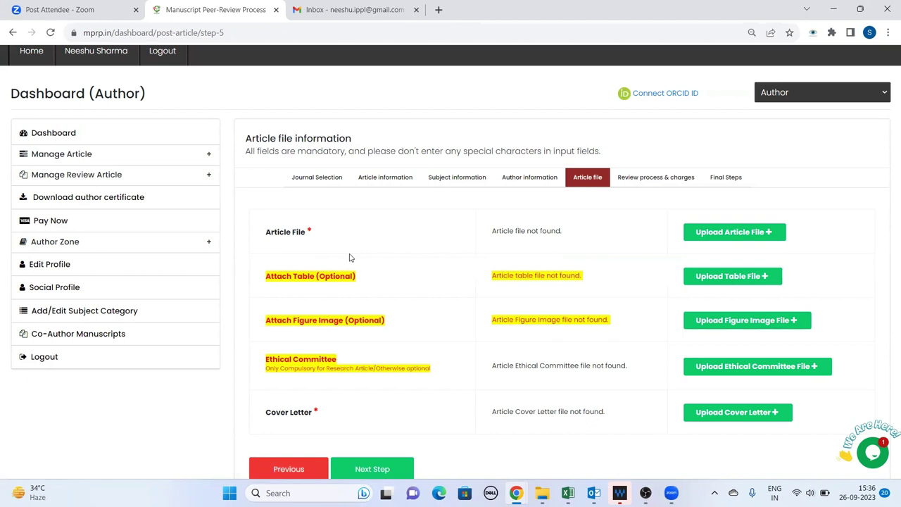
click(369, 321)
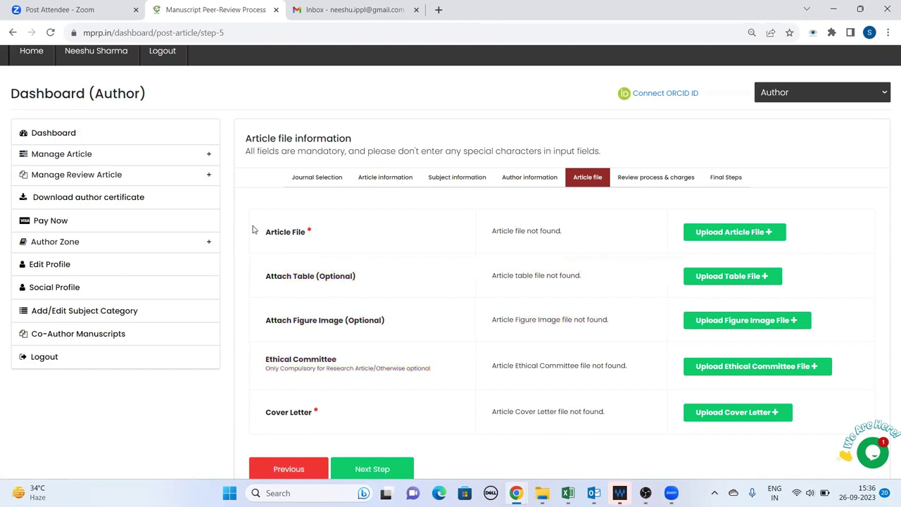
Upload New Article.docx from the Desktop as the article file
click(737, 234)
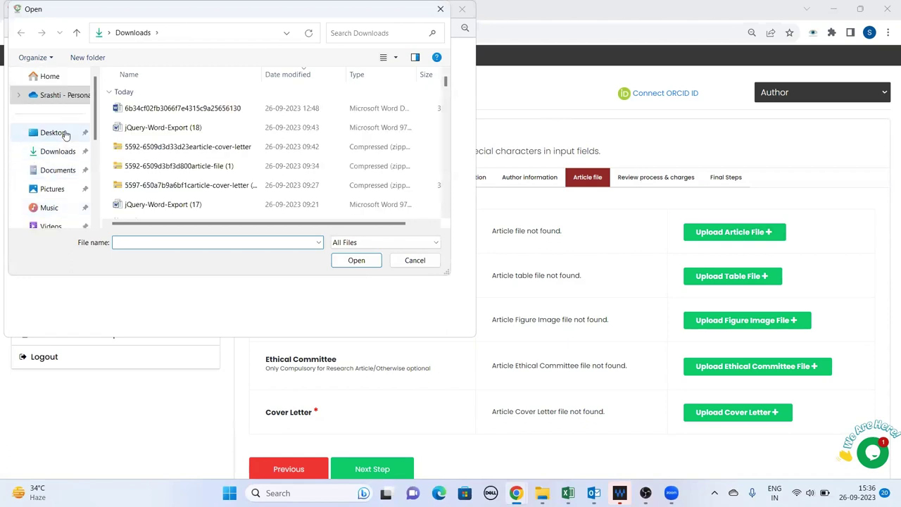
click(85, 132)
scroll(256, 171, down, 10)
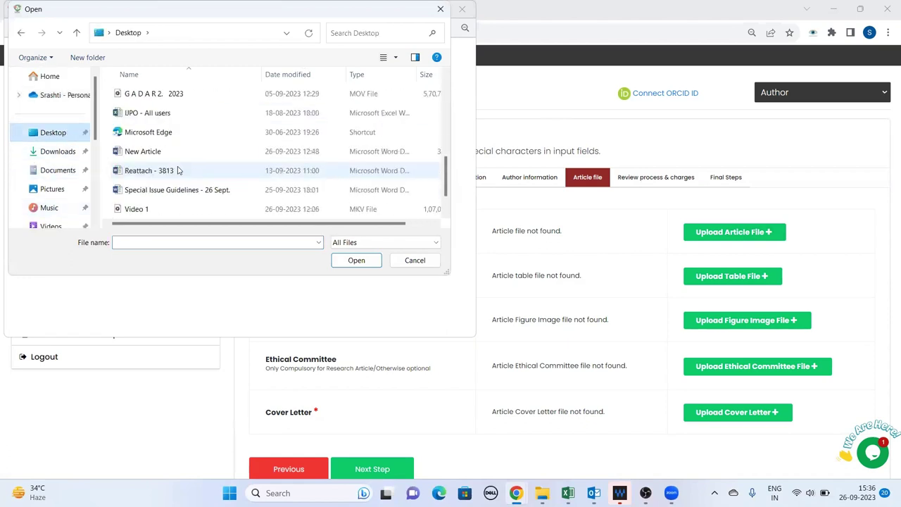
scroll(190, 200, up, 10)
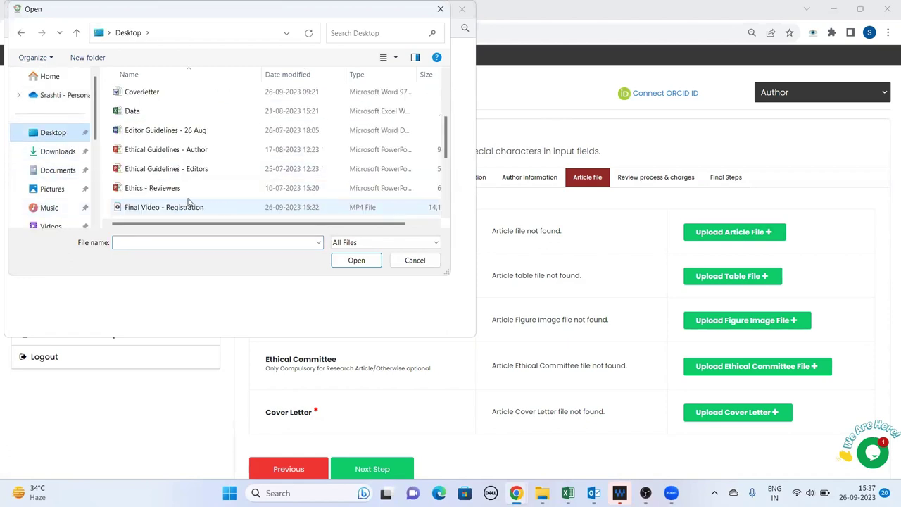
scroll(186, 187, down, 10)
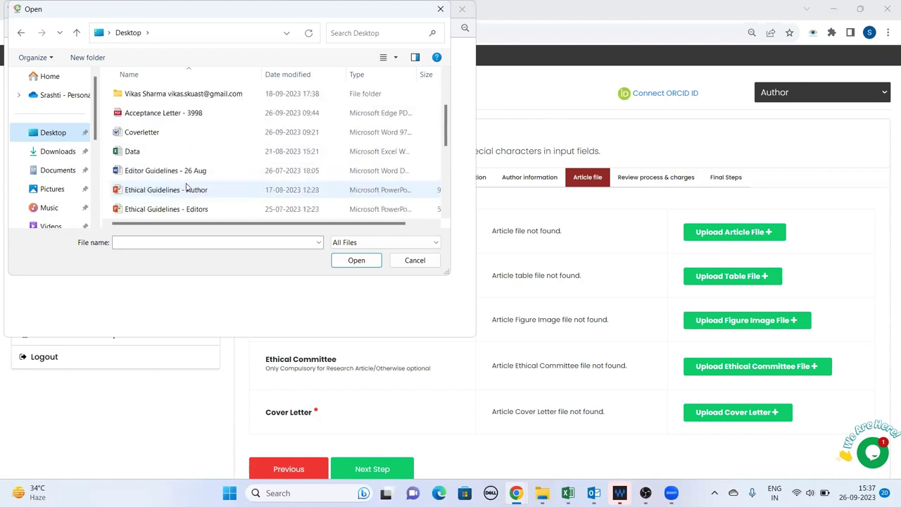
scroll(187, 187, up, 2)
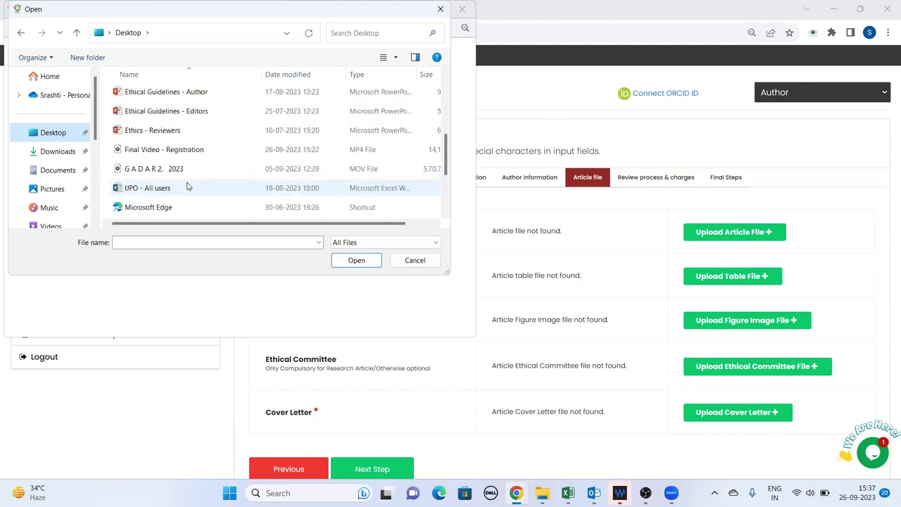
scroll(188, 187, down, 1)
click(159, 171)
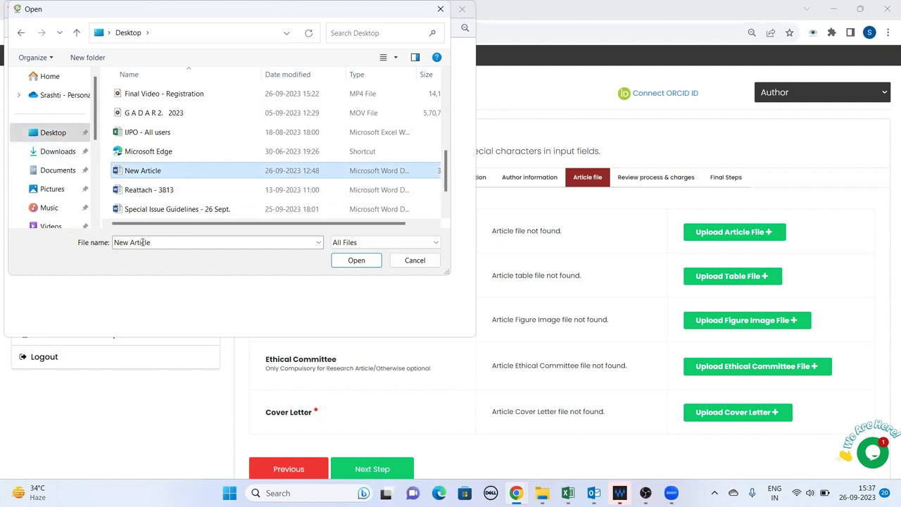
click(359, 261)
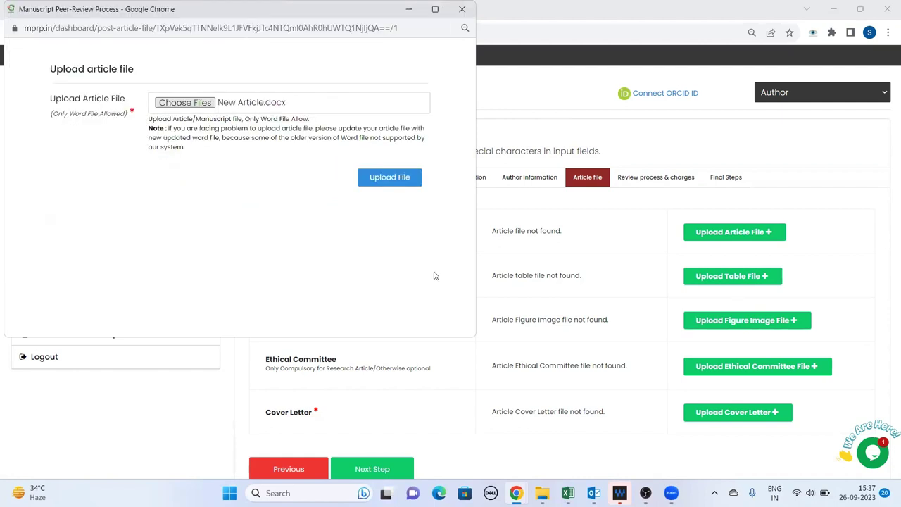
click(389, 178)
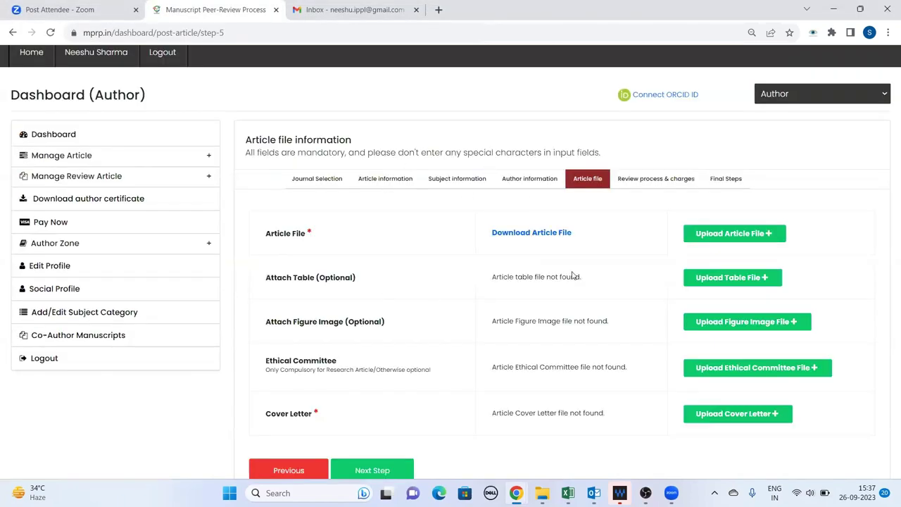
scroll(531, 292, down, 1)
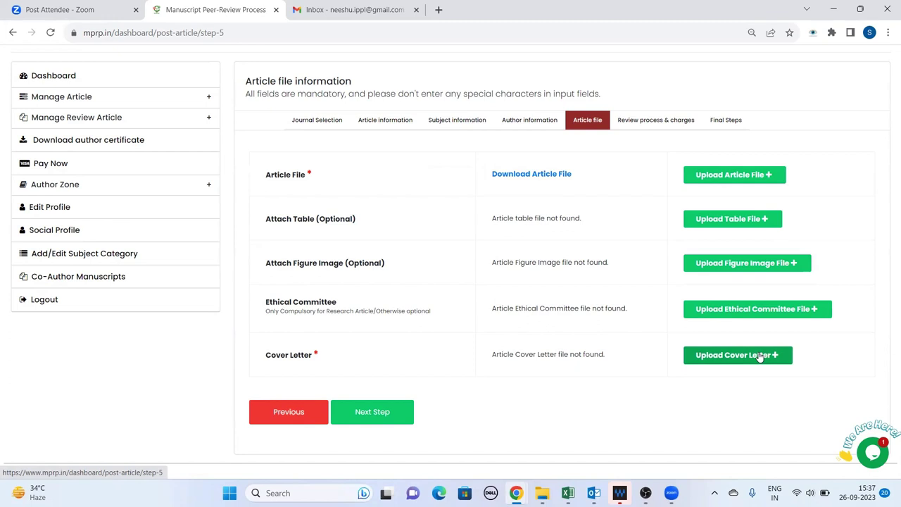
Upload the Coverletter document as the article's cover letter
click(753, 357)
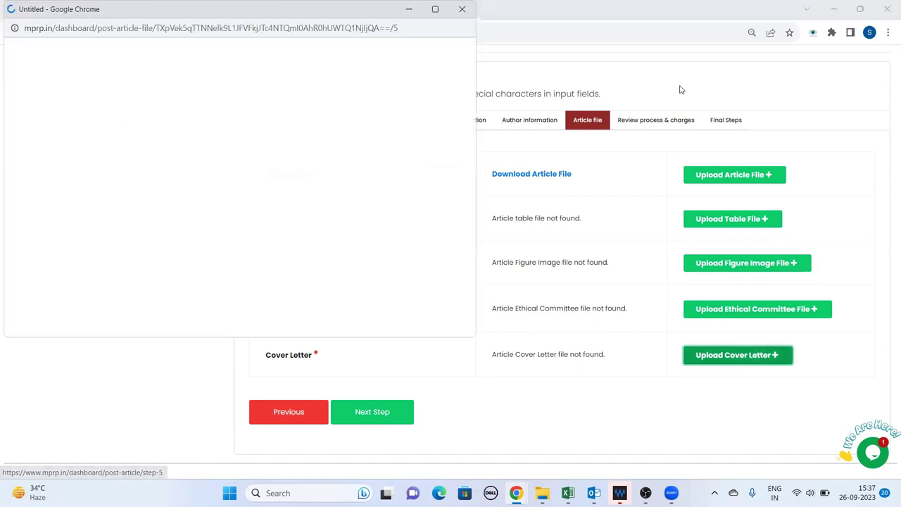
click(184, 103)
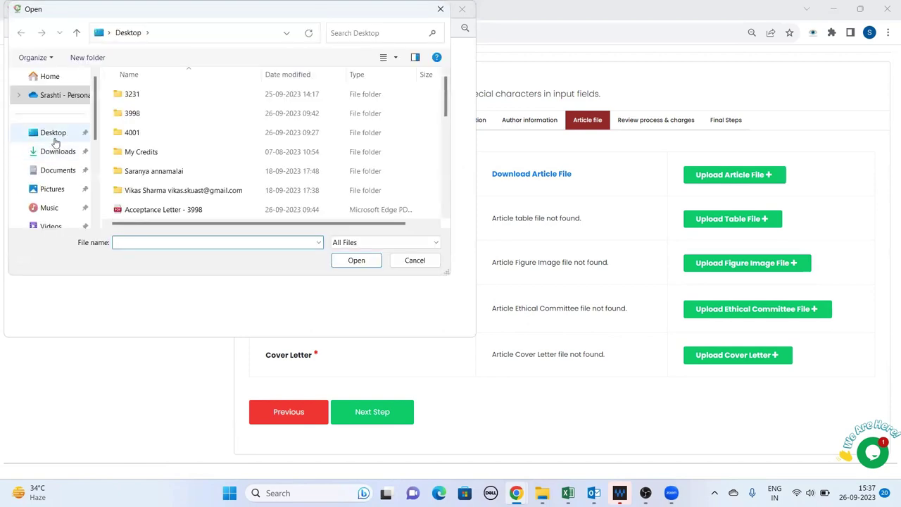
scroll(176, 162, down, 3)
scroll(162, 157, up, 1)
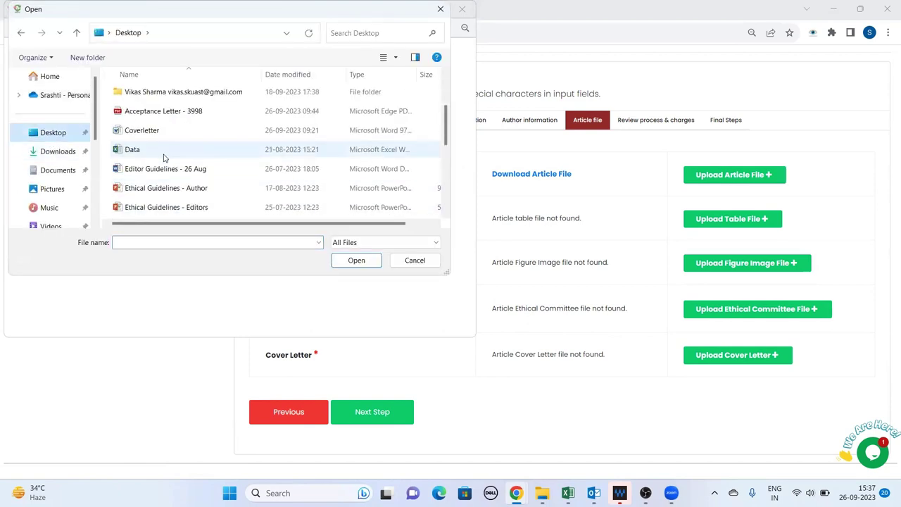
scroll(169, 164, up, 1)
click(165, 190)
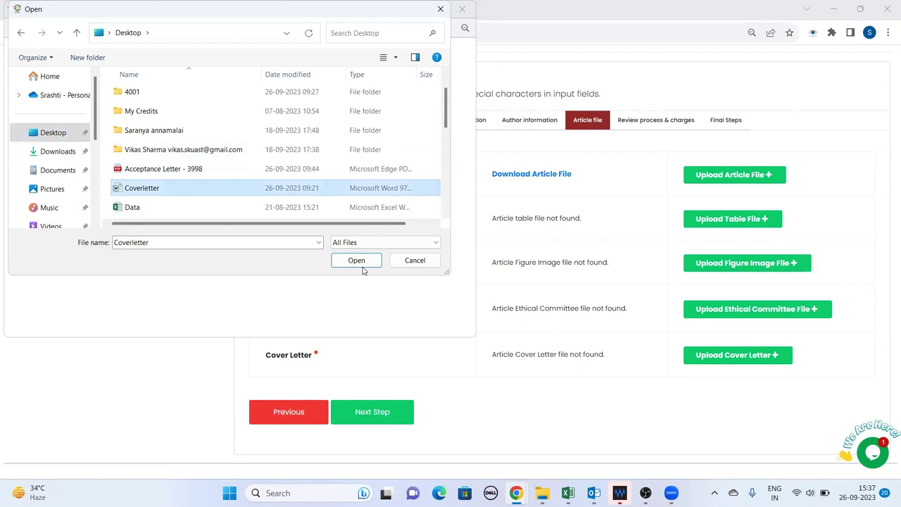
click(357, 262)
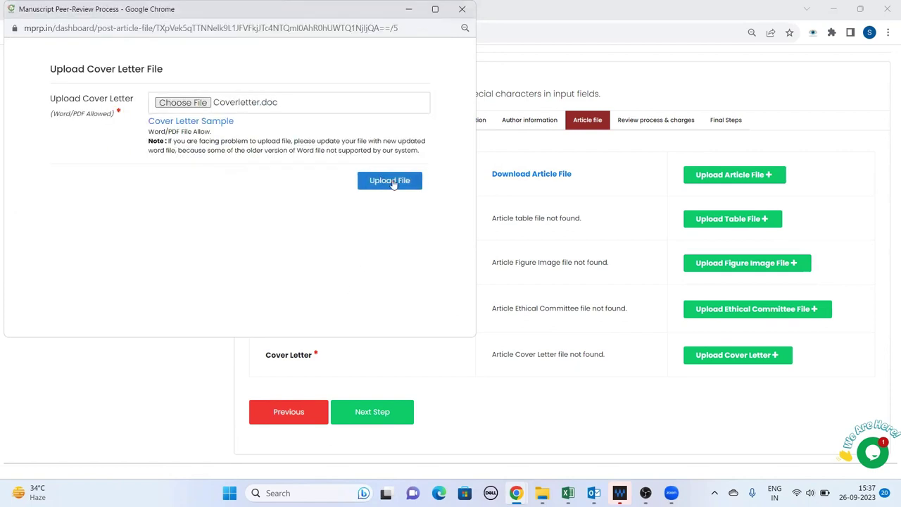
click(391, 181)
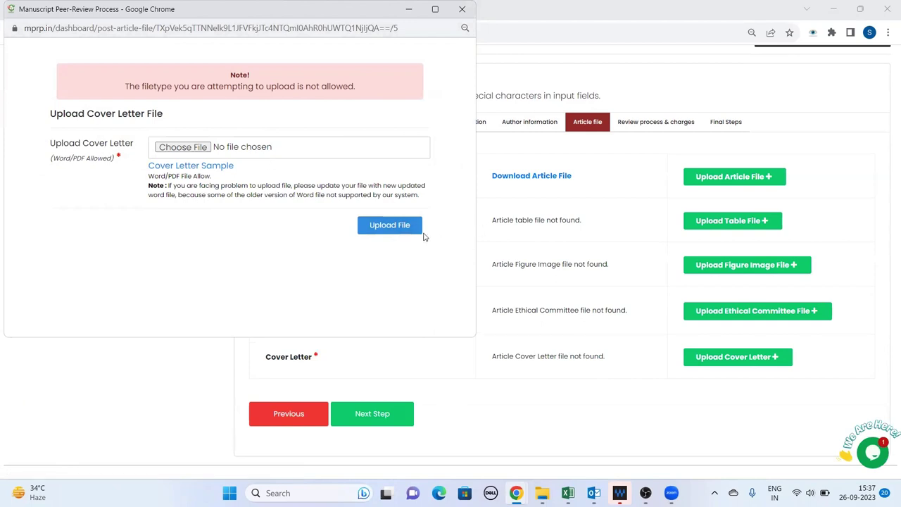
Replace the cover letter with Reattach - 3813.docx from the Desktop
click(197, 151)
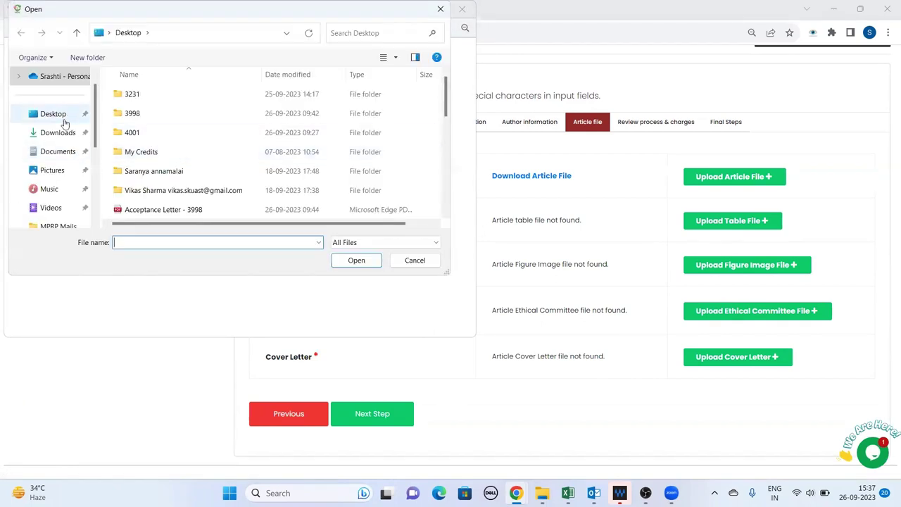
click(62, 120)
scroll(191, 161, down, 5)
scroll(169, 184, up, 1)
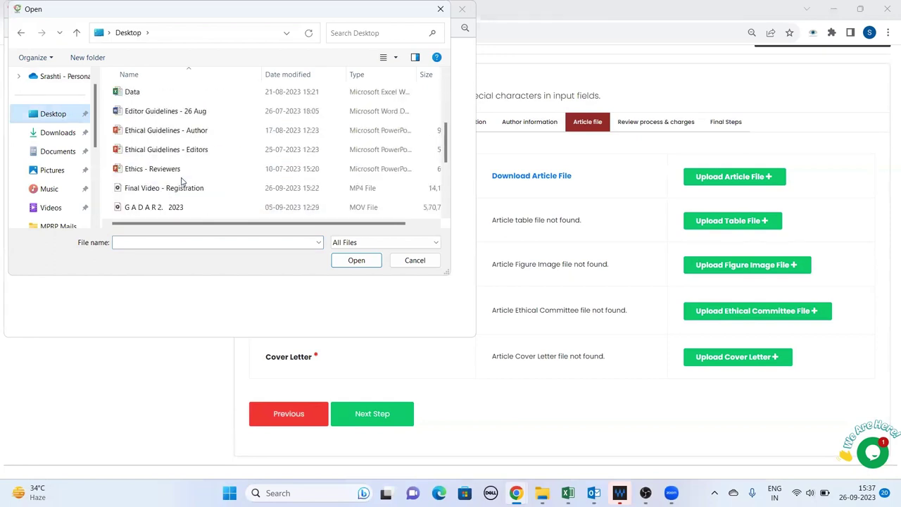
scroll(177, 185, up, 2)
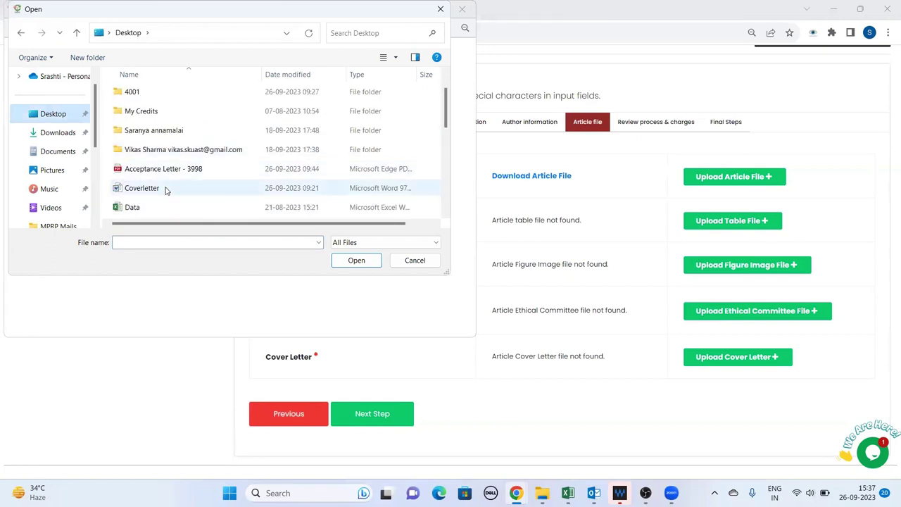
click(166, 188)
scroll(165, 191, down, 4)
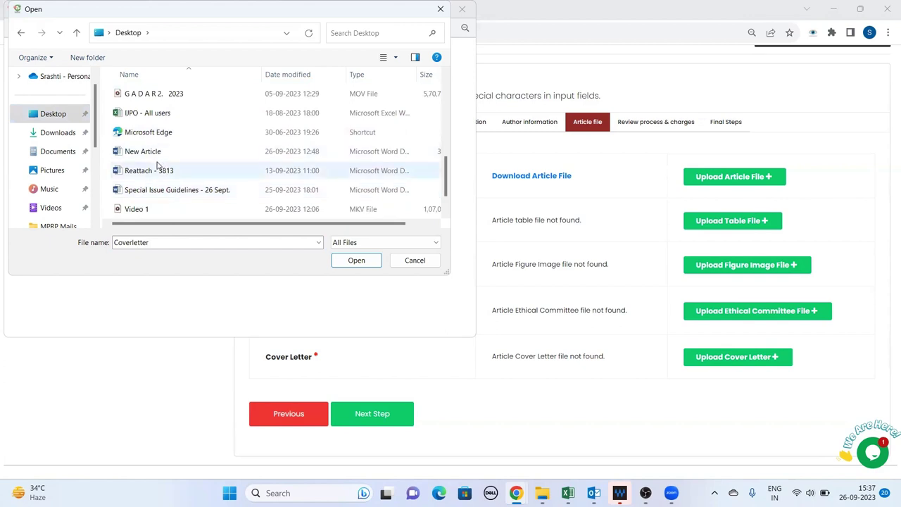
click(158, 172)
click(362, 262)
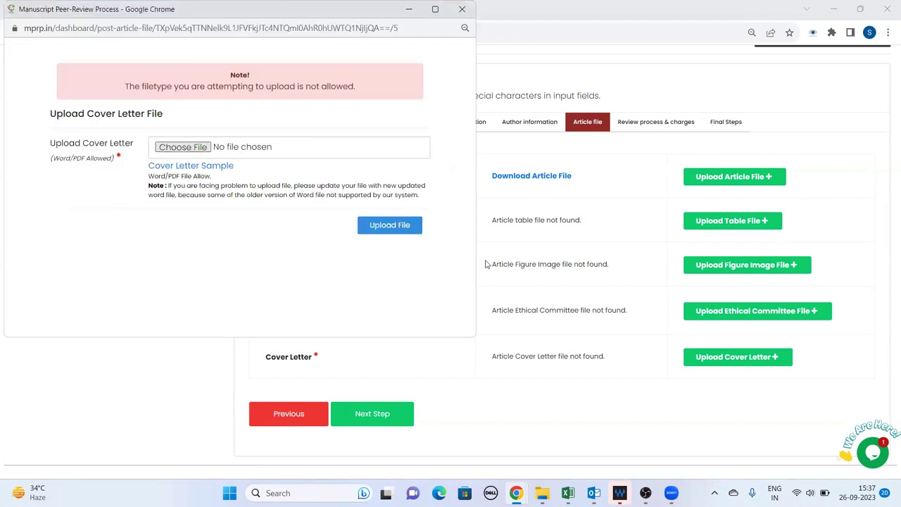
click(388, 225)
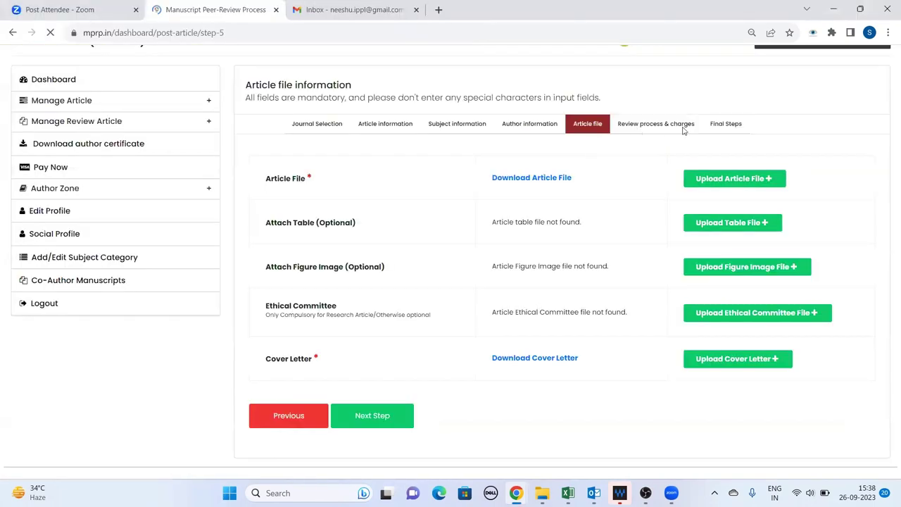
Advance to the Review process & charges step and open the review process choices
click(380, 422)
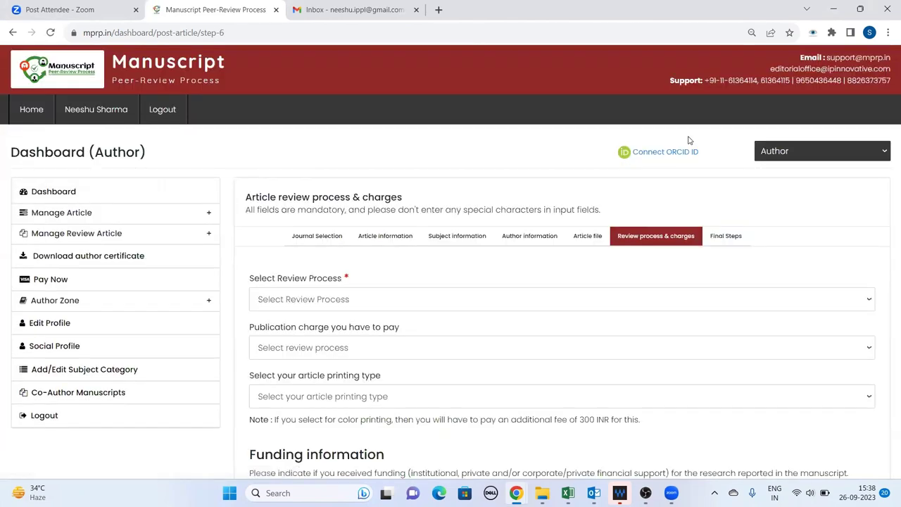
scroll(313, 211, down, 2)
click(319, 181)
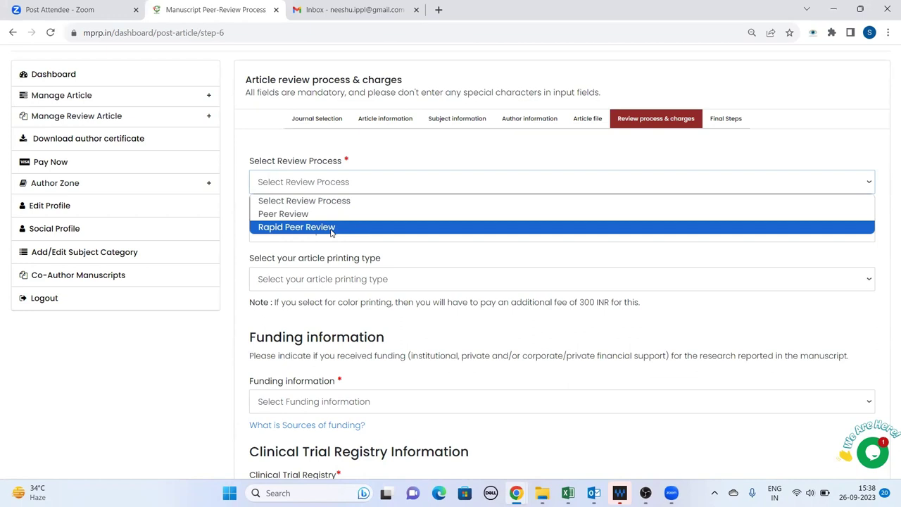
Choose Peer Review as the review process and Black and White printing
click(285, 215)
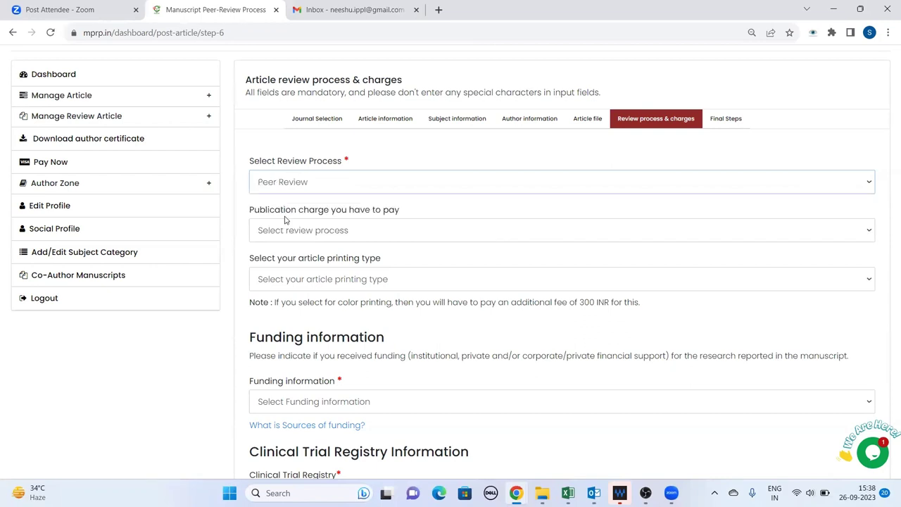
scroll(324, 207, down, 2)
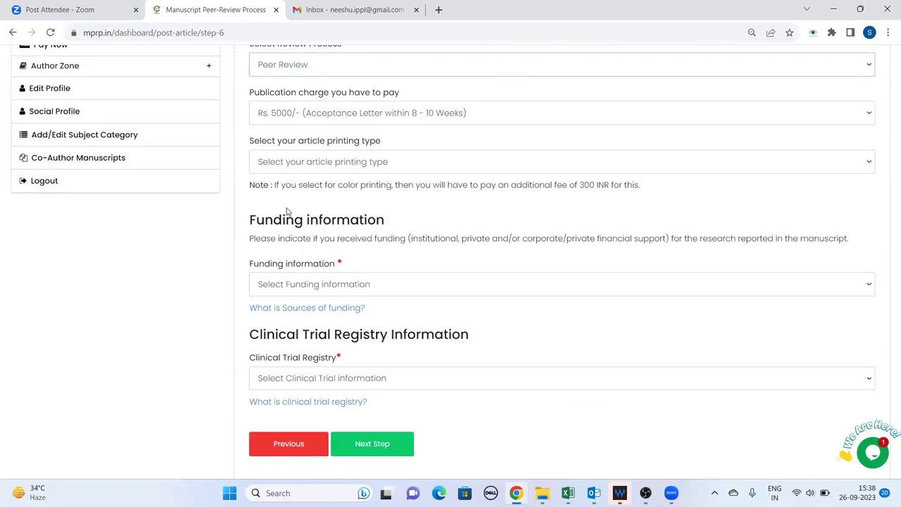
click(296, 168)
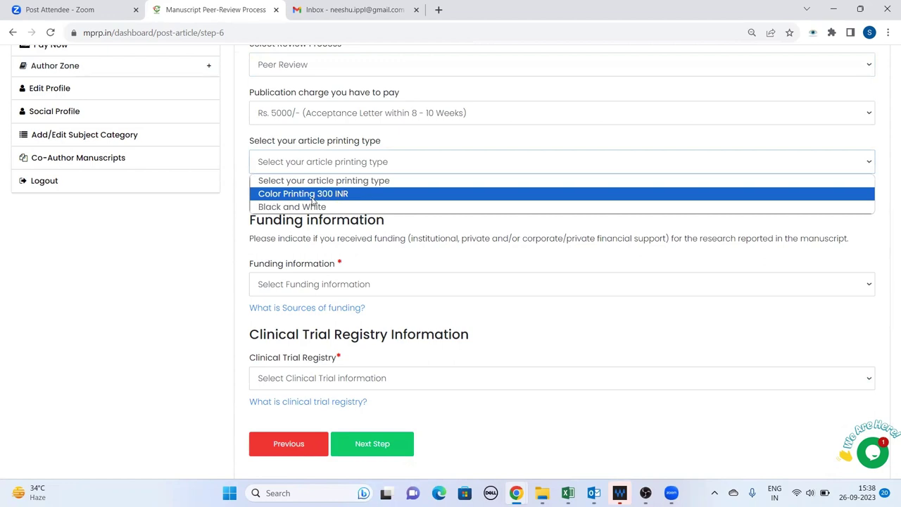
click(352, 208)
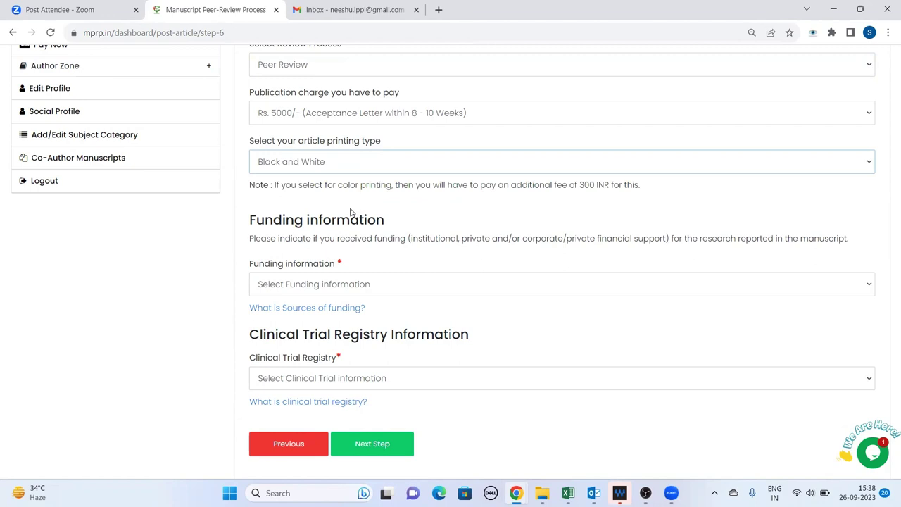
Declare no funding and no clinical trial registry, then advance to the final step
scroll(350, 212, down, 2)
click(338, 230)
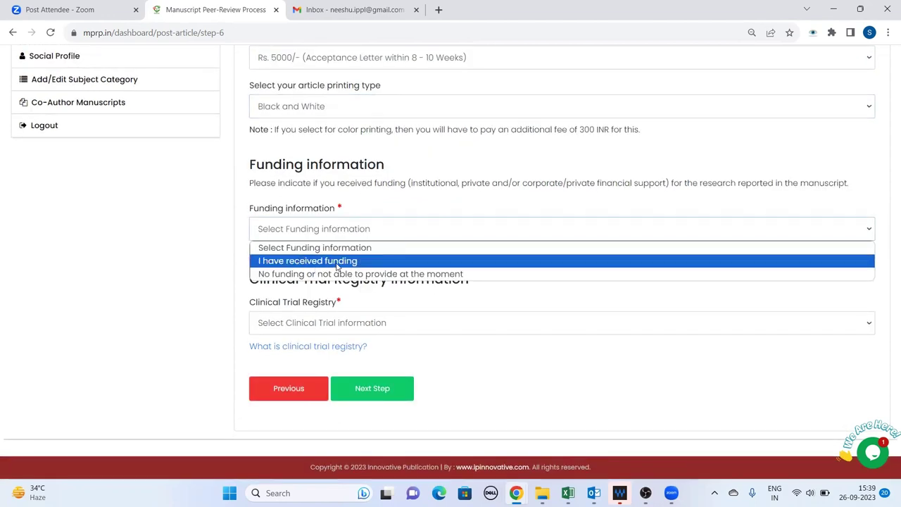
click(341, 263)
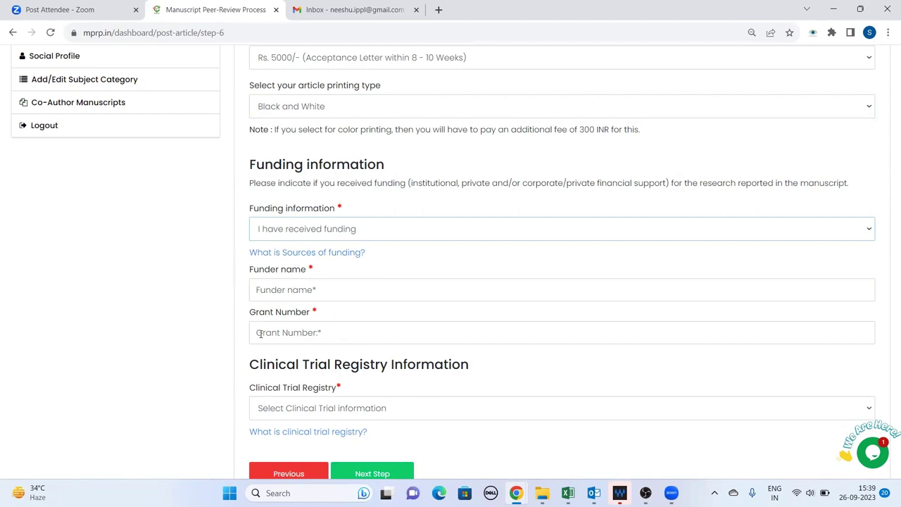
click(339, 231)
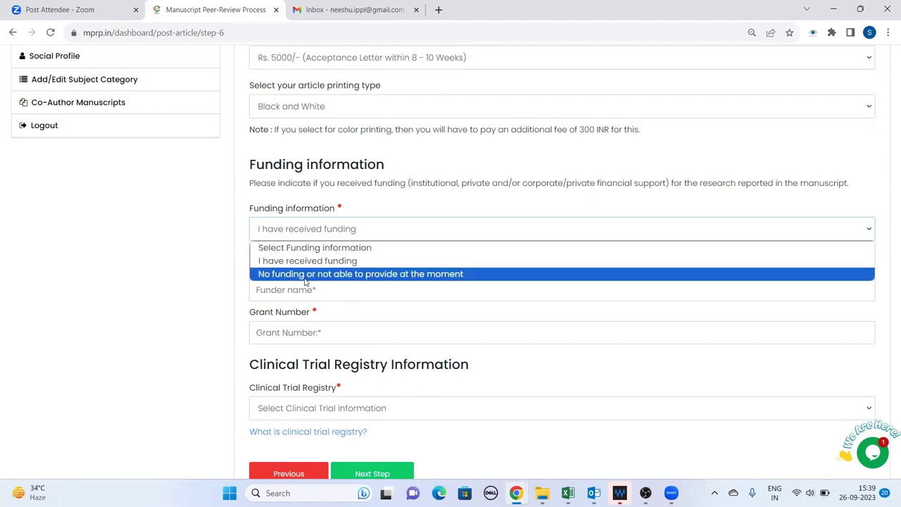
click(305, 275)
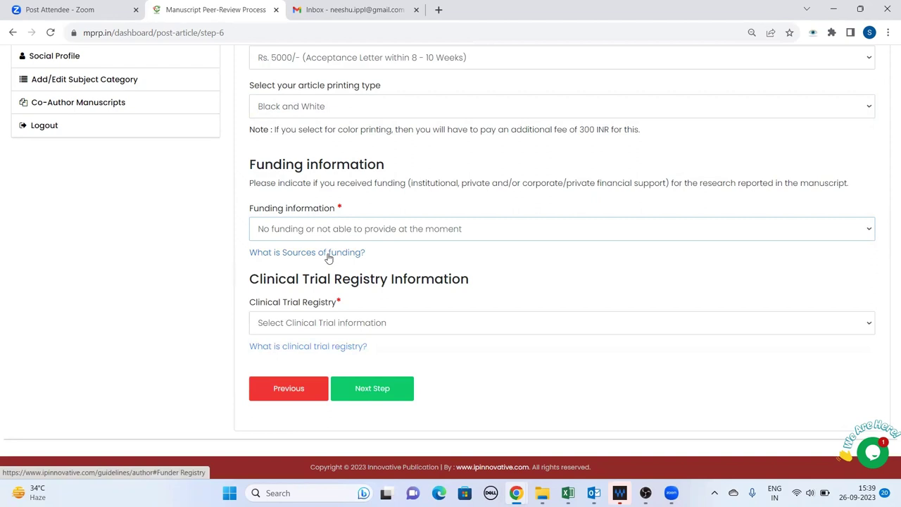
click(338, 322)
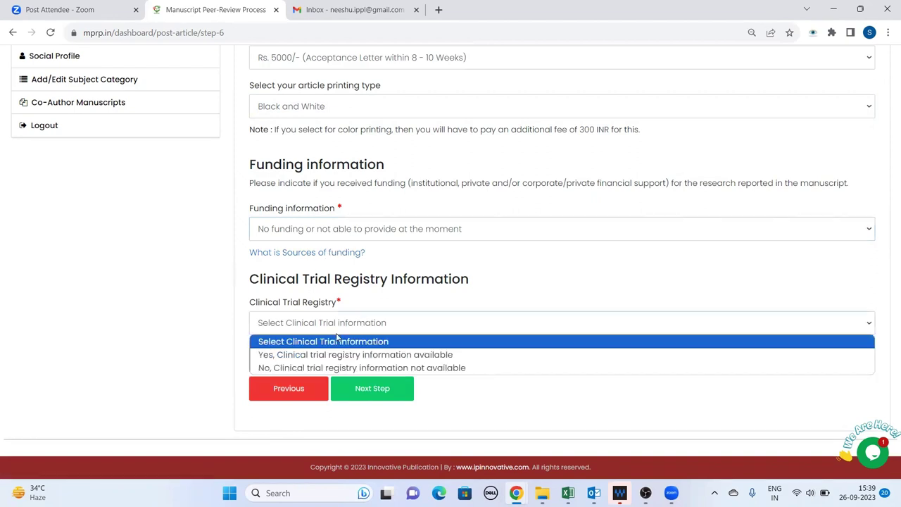
click(316, 368)
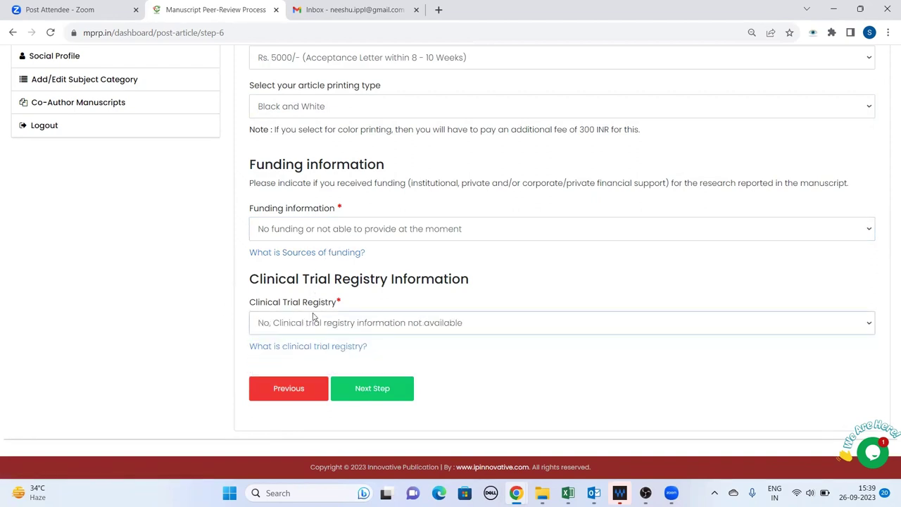
click(352, 389)
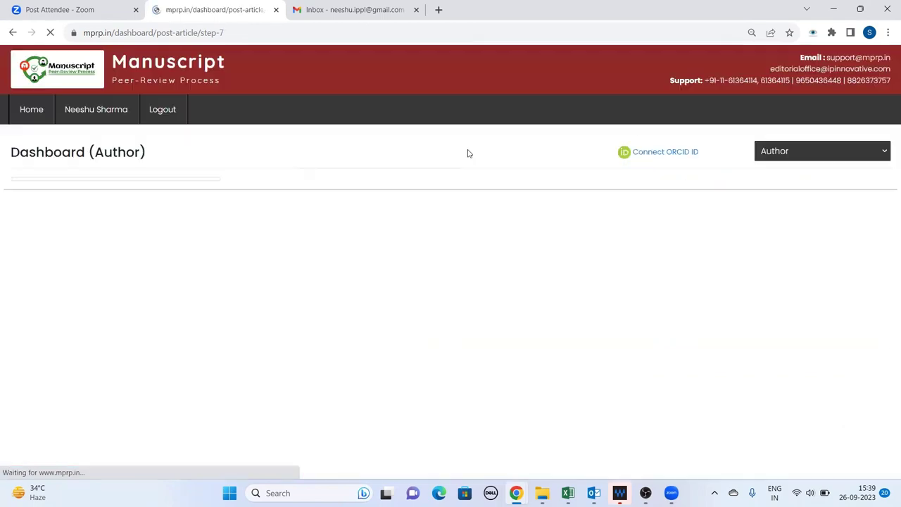
scroll(475, 326, down, 2)
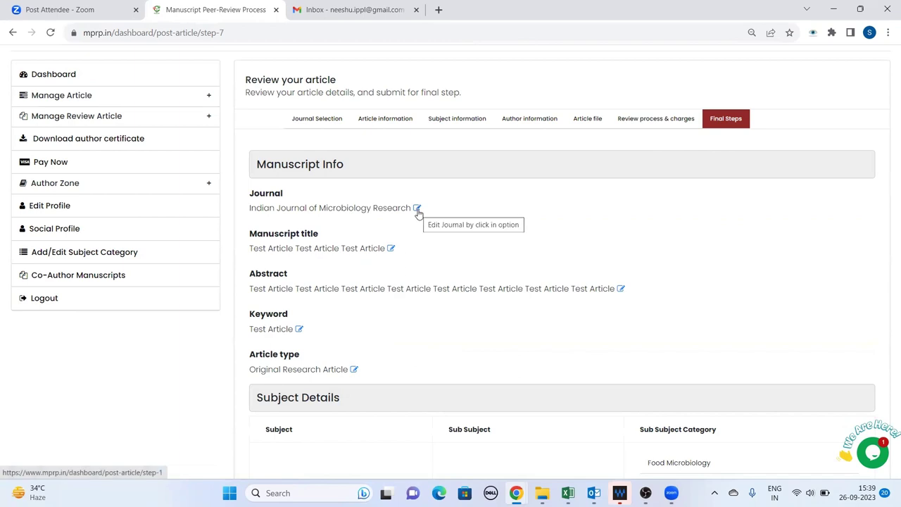
scroll(414, 213, down, 2)
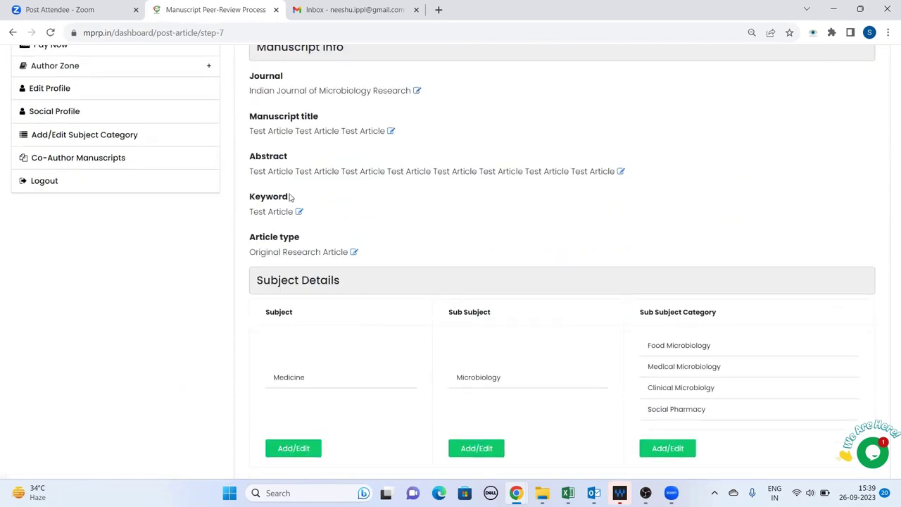
scroll(394, 195, down, 1)
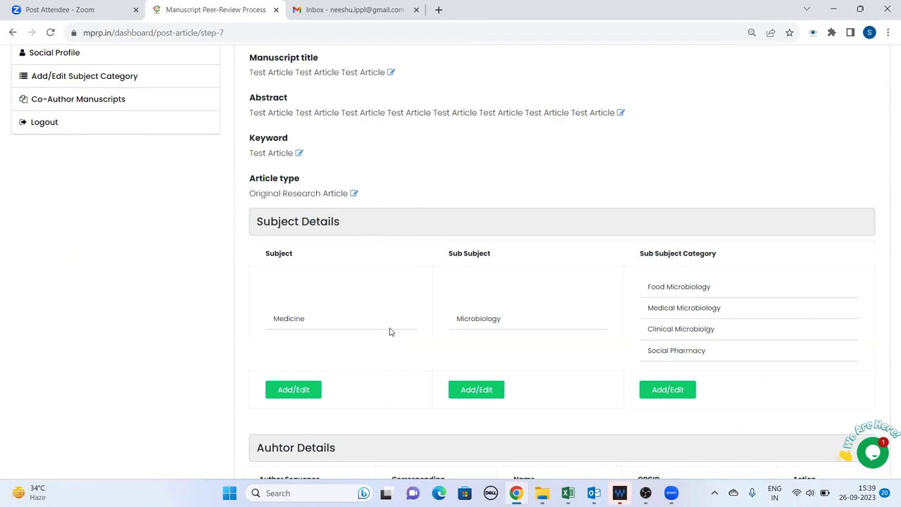
scroll(373, 296, down, 12)
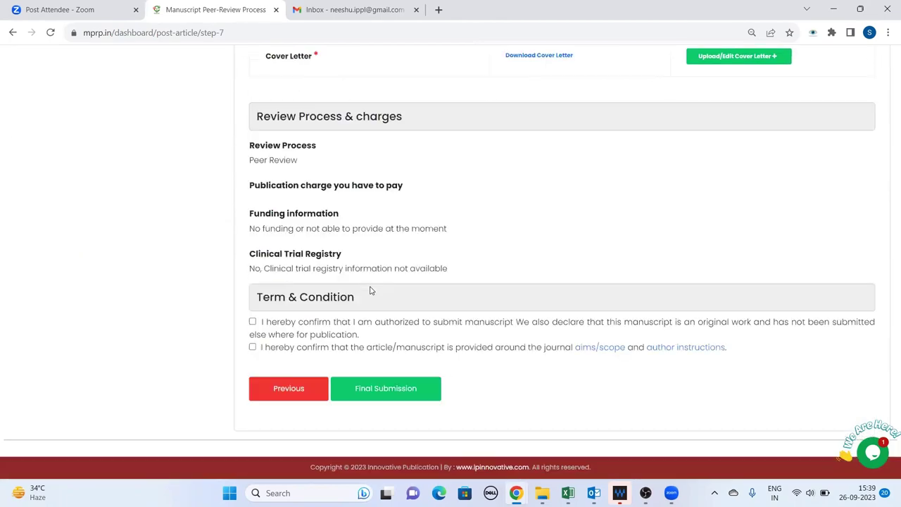
click(253, 347)
click(253, 322)
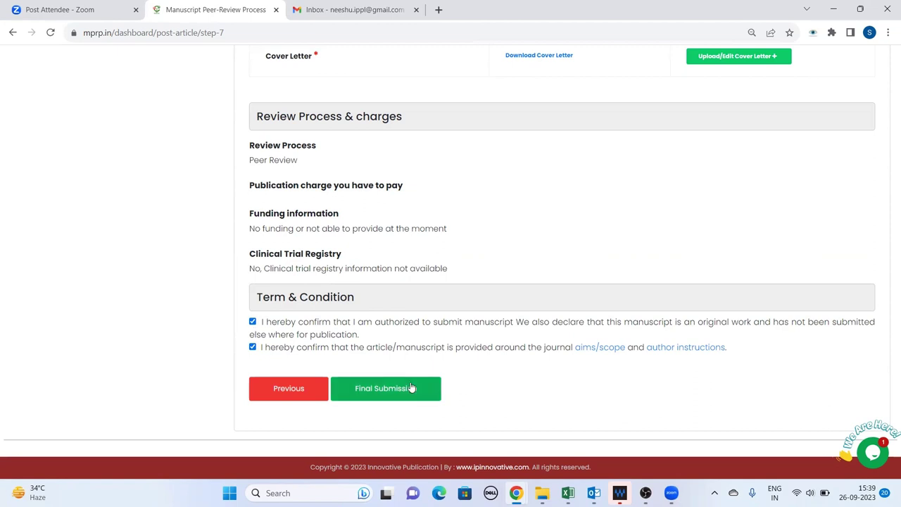
click(412, 388)
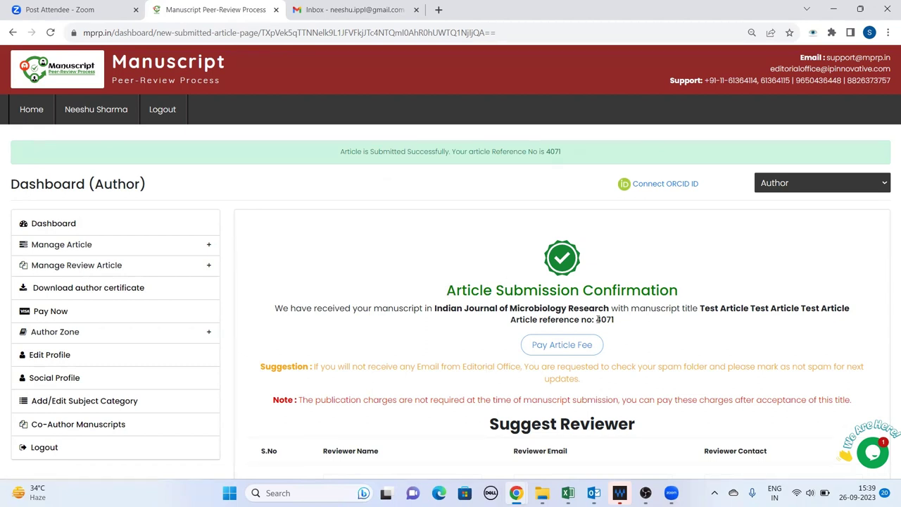
drag(597, 318, 616, 321)
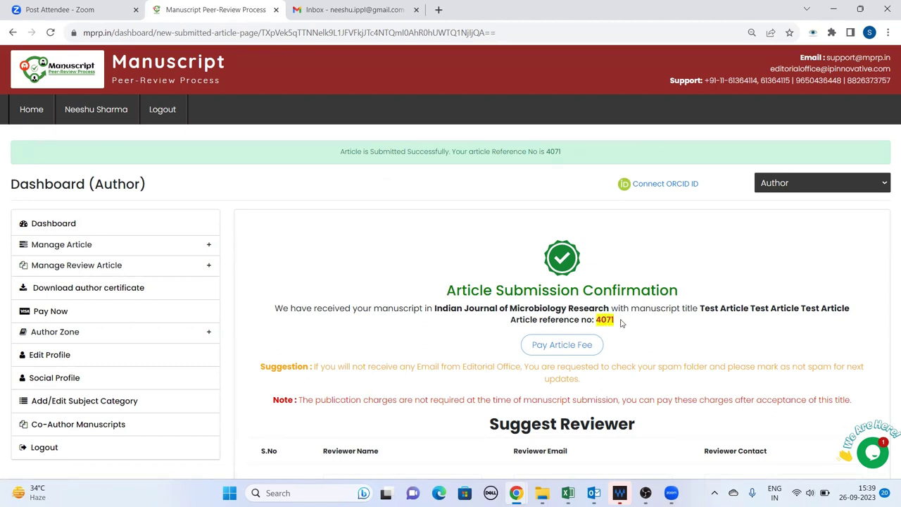